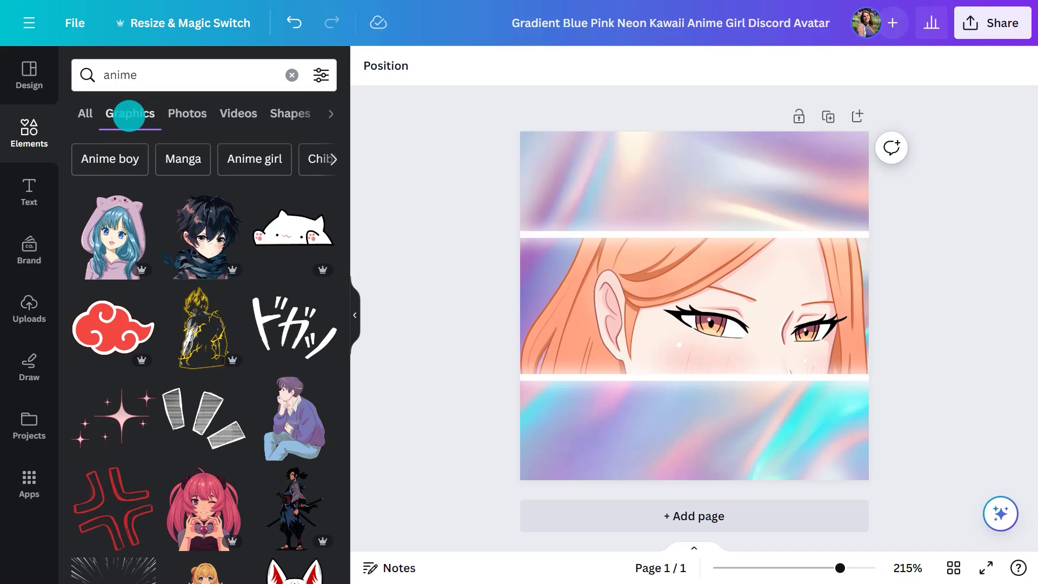
# Add the pink sparkle graphic over the avatar's upper-left area and the orange Japanese lettering with a heart to its lower band
pyautogui.moveTo(115, 418); pyautogui.dragTo(620, 232)
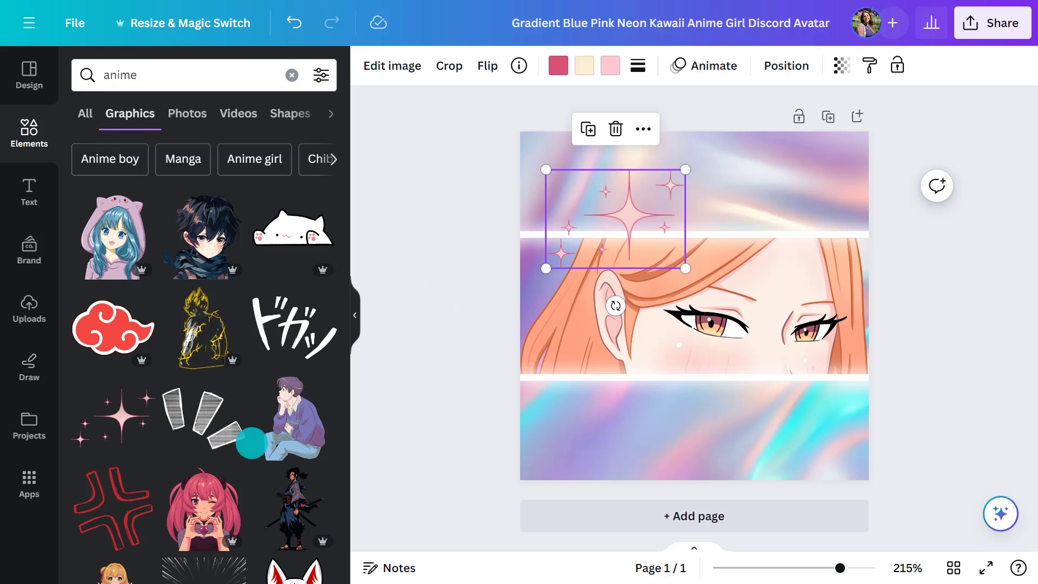
pyautogui.scroll(-15, 251, 441)
pyautogui.scroll(-5, 250, 441)
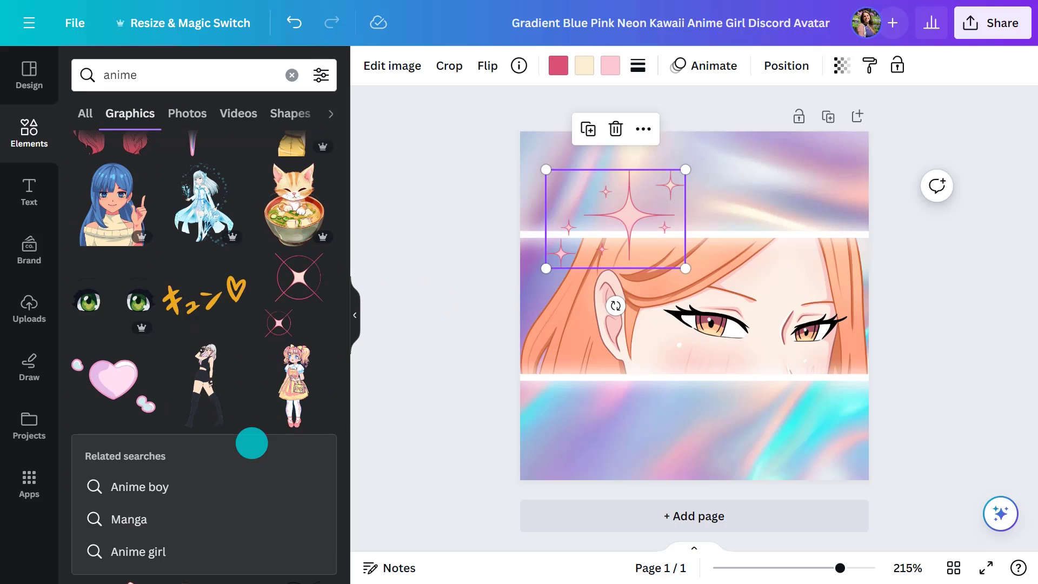
pyautogui.moveTo(201, 294); pyautogui.dragTo(699, 413)
pyautogui.click(354, 315)
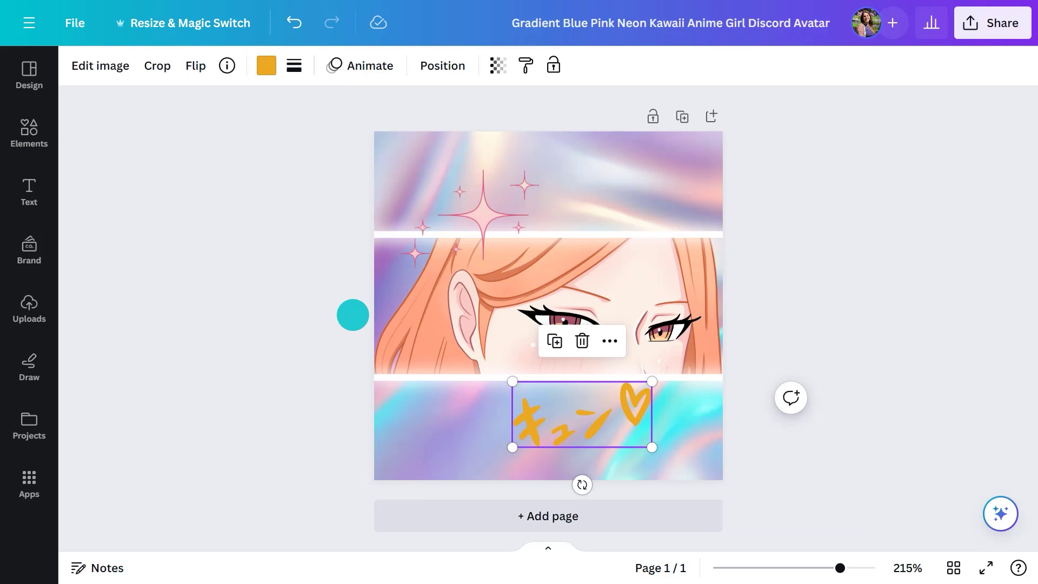
# Recolor the Japanese lettering and the sparkle graphic white
pyautogui.click(266, 65)
pyautogui.click(318, 164)
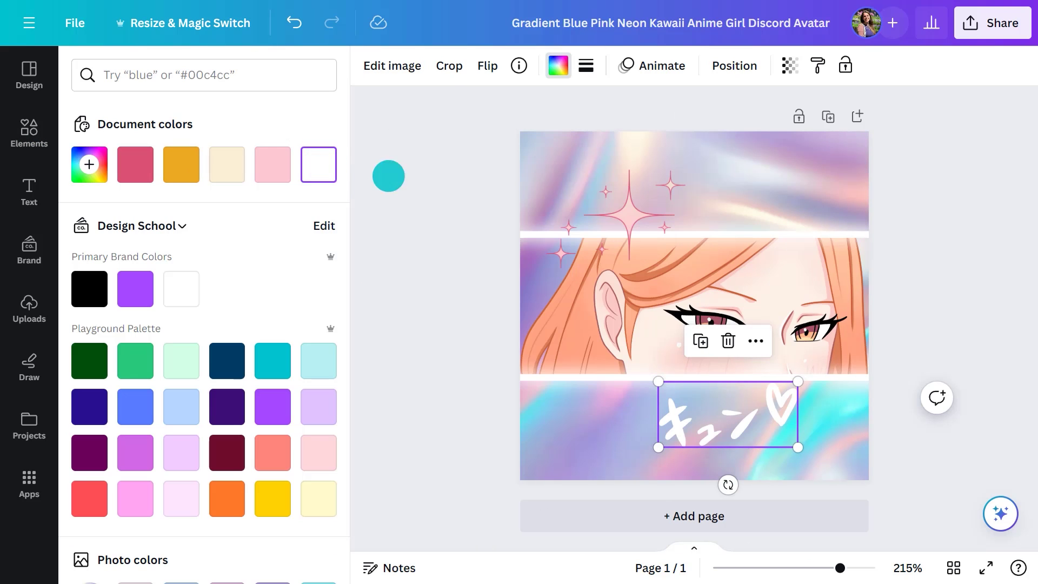
pyautogui.click(625, 215)
pyautogui.click(317, 164)
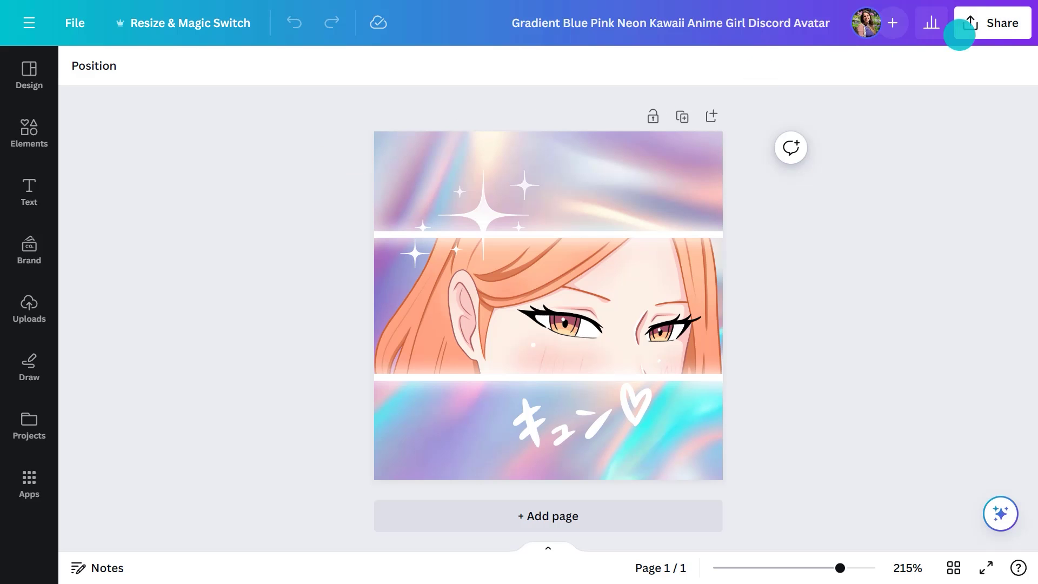
# Download the design as a PNG with a transparent background
pyautogui.click(997, 25)
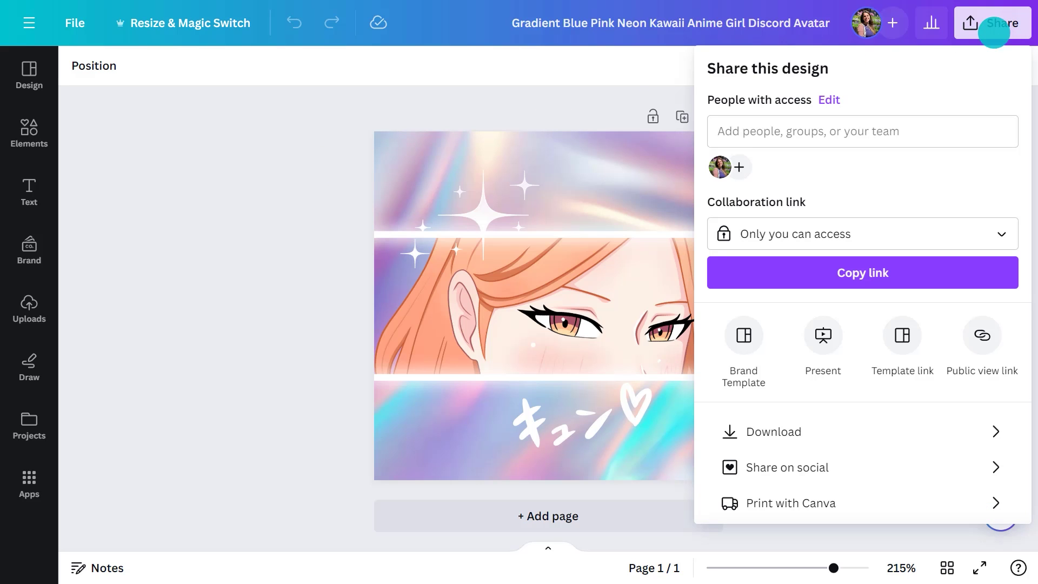
pyautogui.click(790, 431)
pyautogui.click(791, 137)
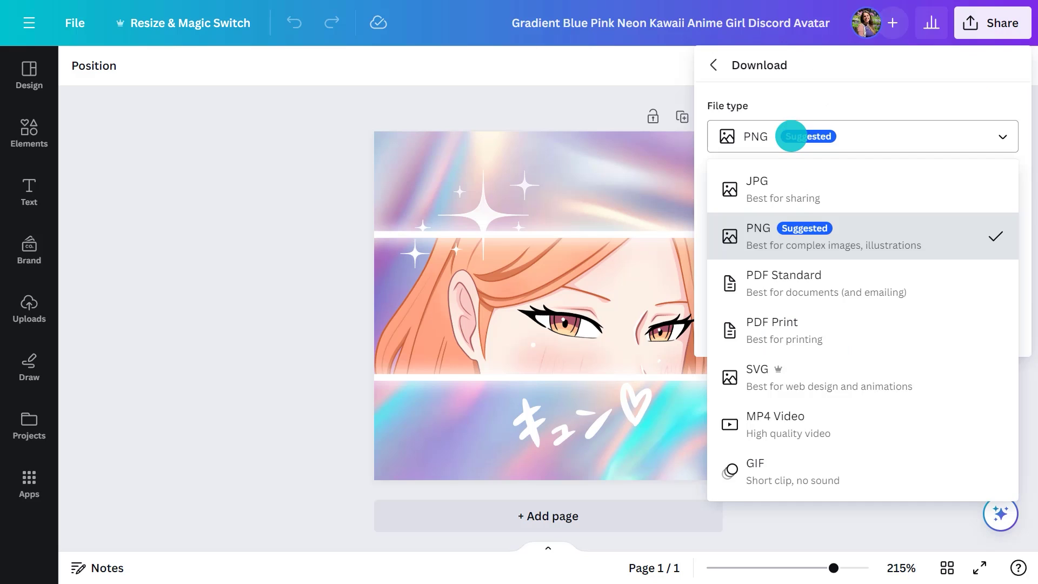
pyautogui.click(785, 235)
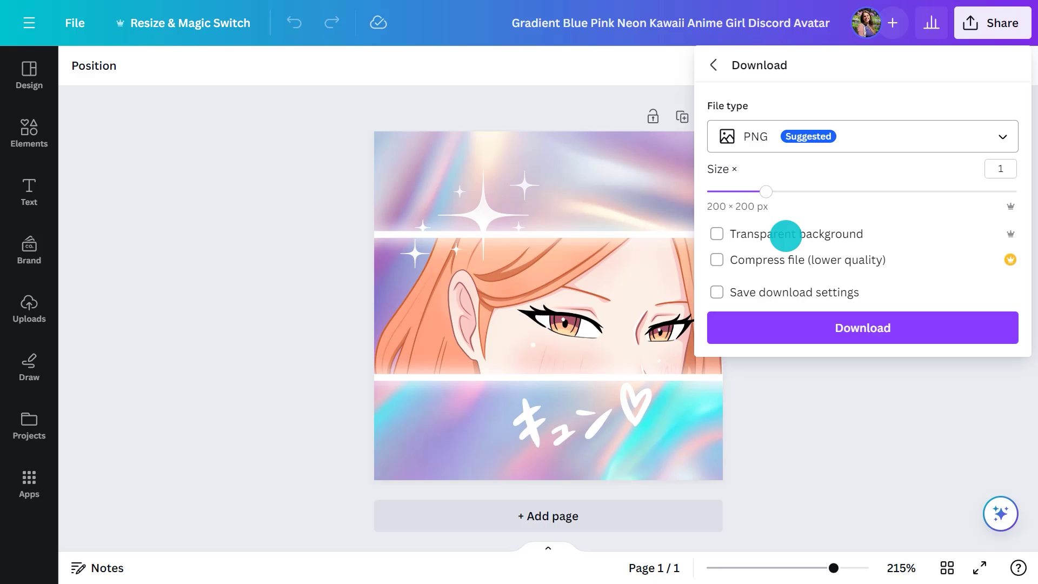
pyautogui.click(717, 234)
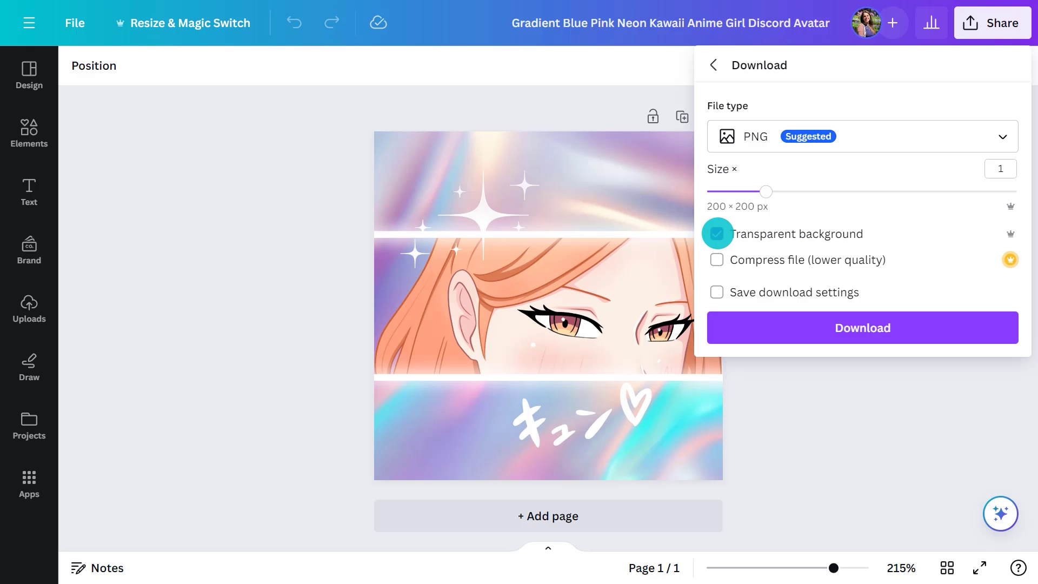
pyautogui.click(861, 328)
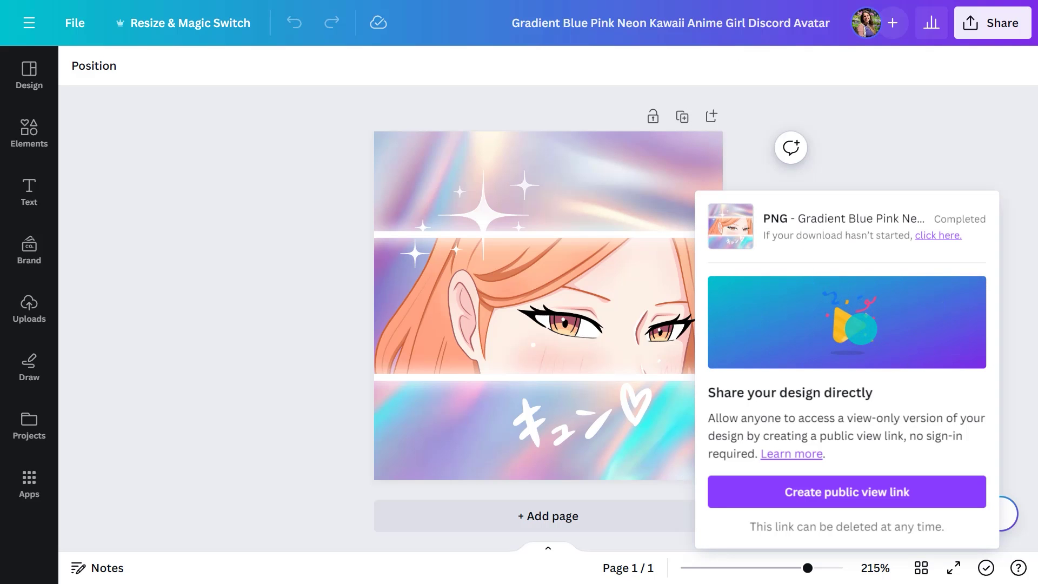
# Switch to Discord and open the user profile for editing from the account settings
pyautogui.press('ctrl+super+Right')
pyautogui.click(233, 563)
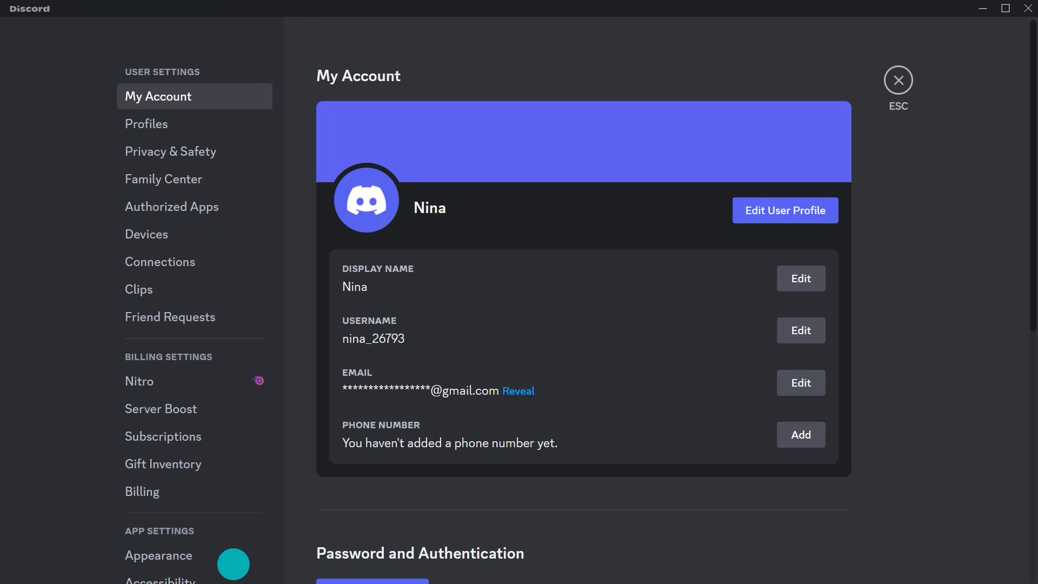
pyautogui.click(781, 212)
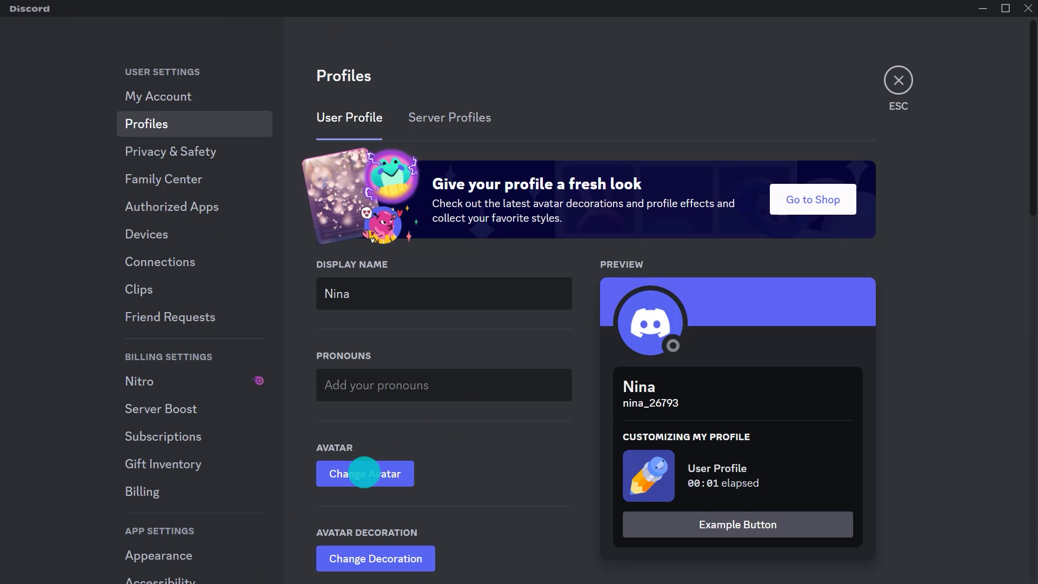
# Change the Discord avatar to the downloaded Gradient Blue Pink Neon Kawaii Anime Girl Discord Avatar PNG and apply its default crop
pyautogui.click(363, 471)
pyautogui.click(436, 286)
pyautogui.click(253, 125)
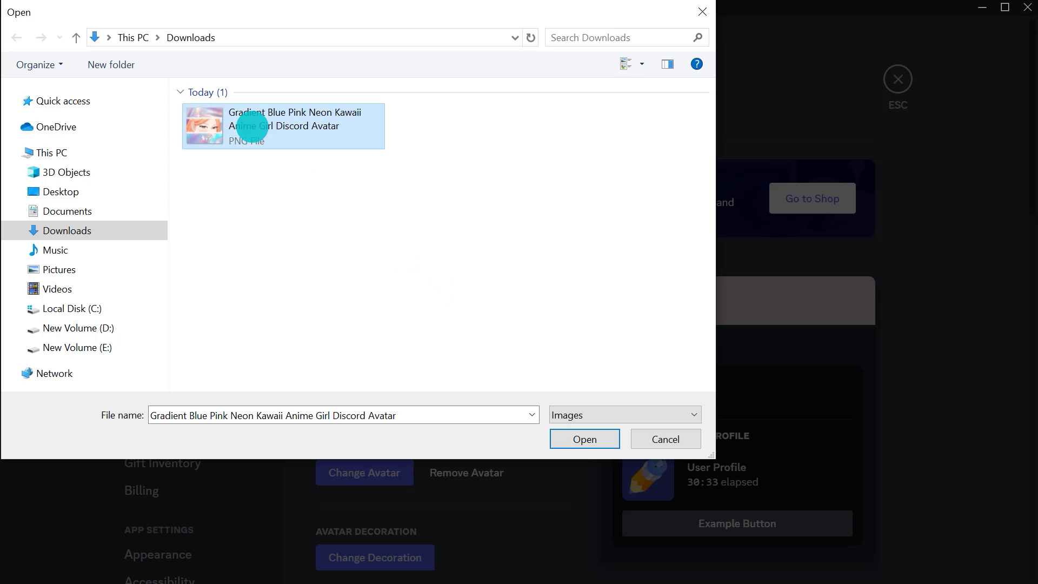
pyautogui.click(581, 439)
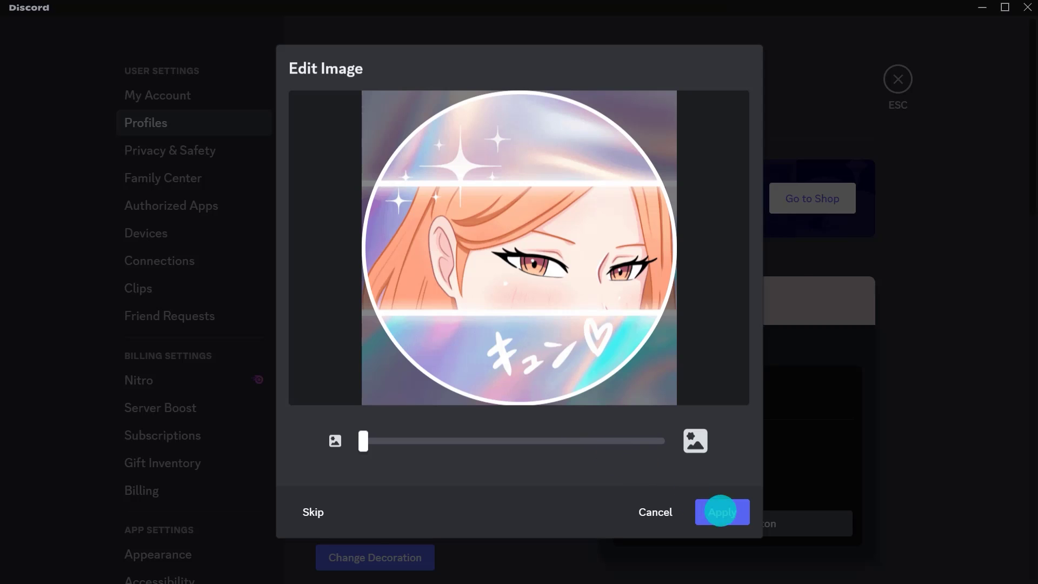
pyautogui.click(722, 512)
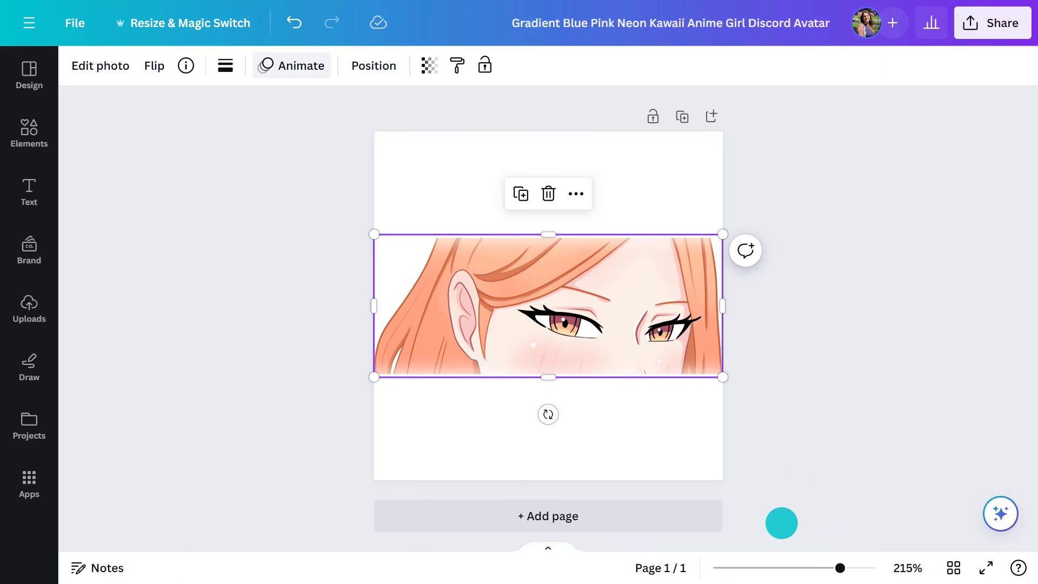
# In Canva, try the Simple and Sleek page animations on the anime face design and apply Party
pyautogui.click(304, 66)
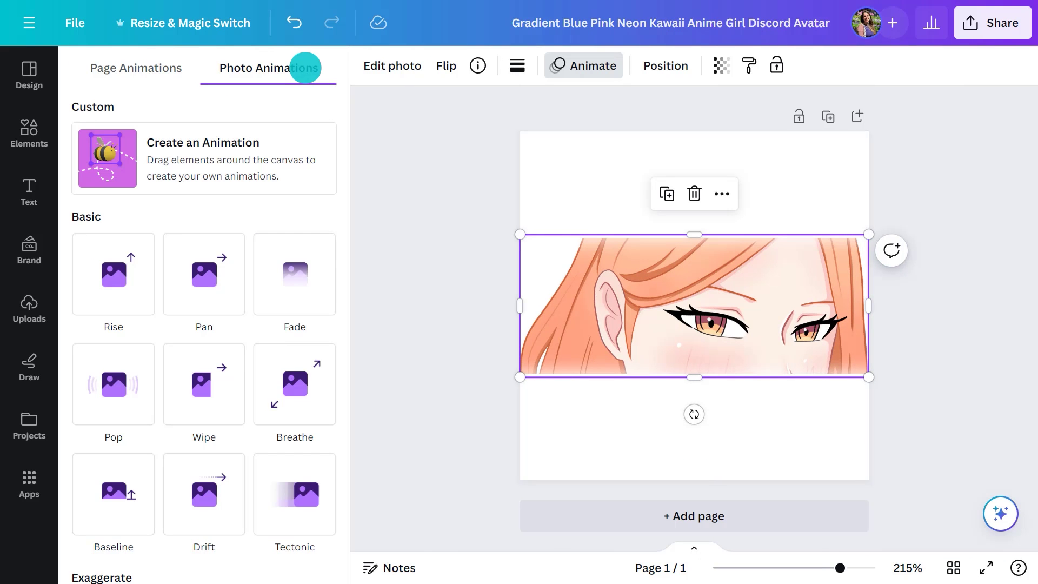
pyautogui.click(133, 65)
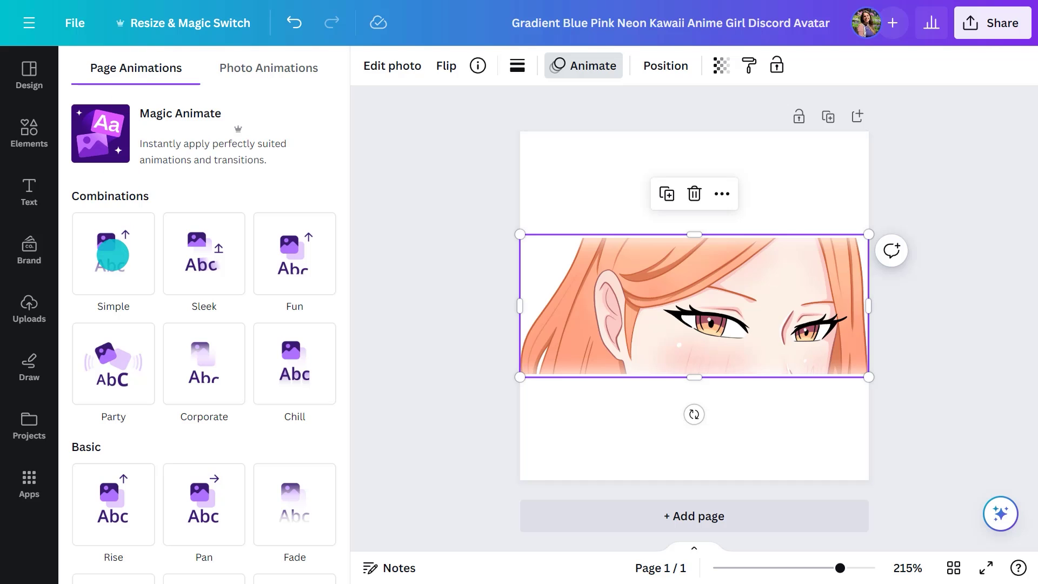
pyautogui.click(113, 254)
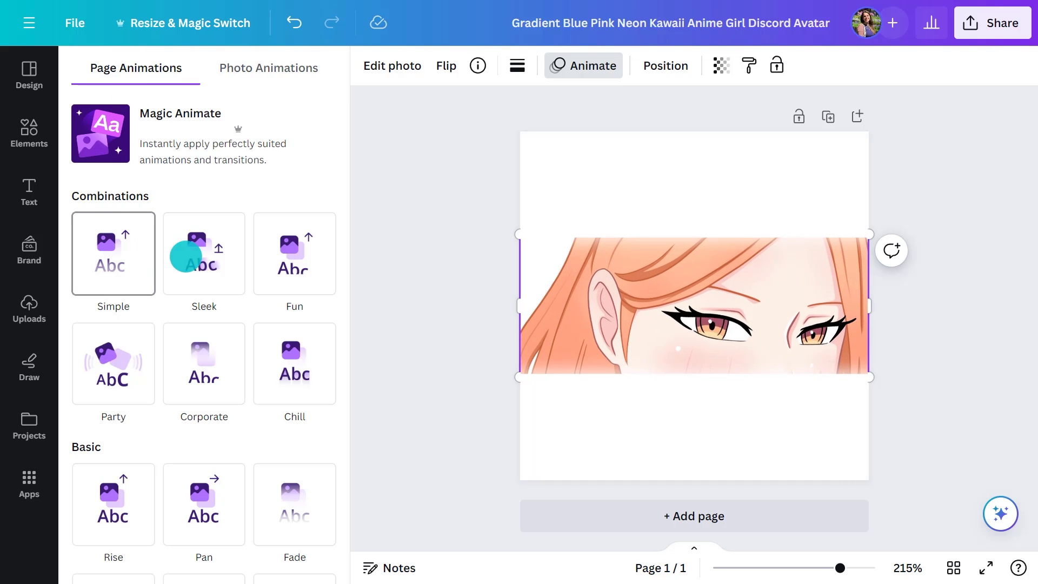
pyautogui.click(206, 256)
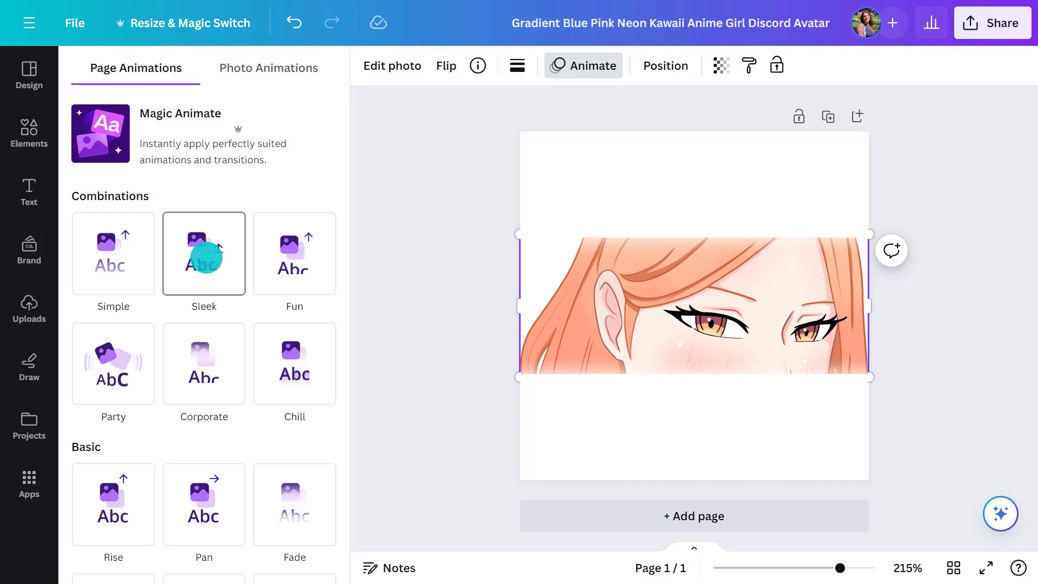
pyautogui.click(114, 363)
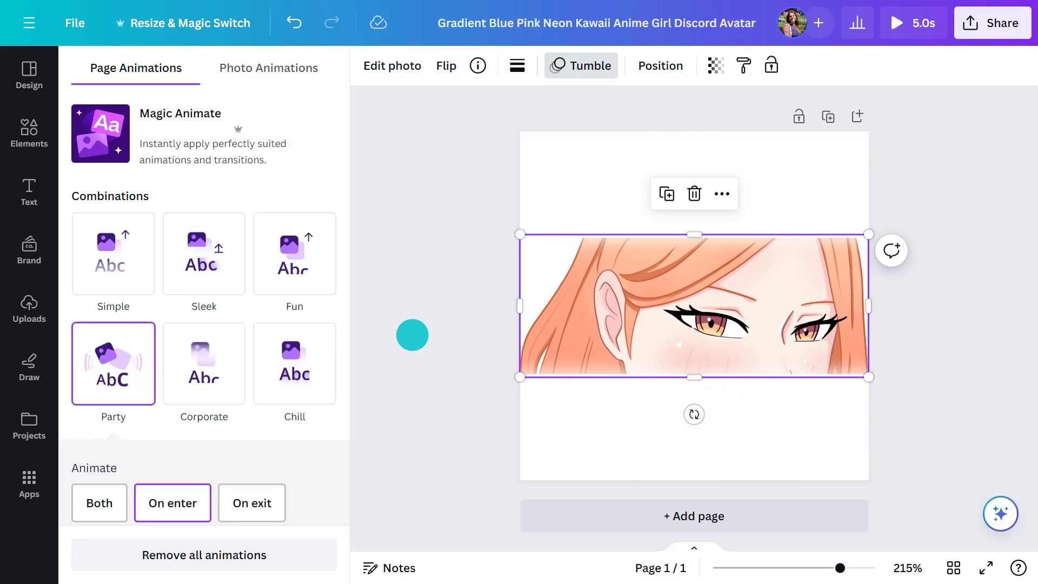
pyautogui.click(412, 334)
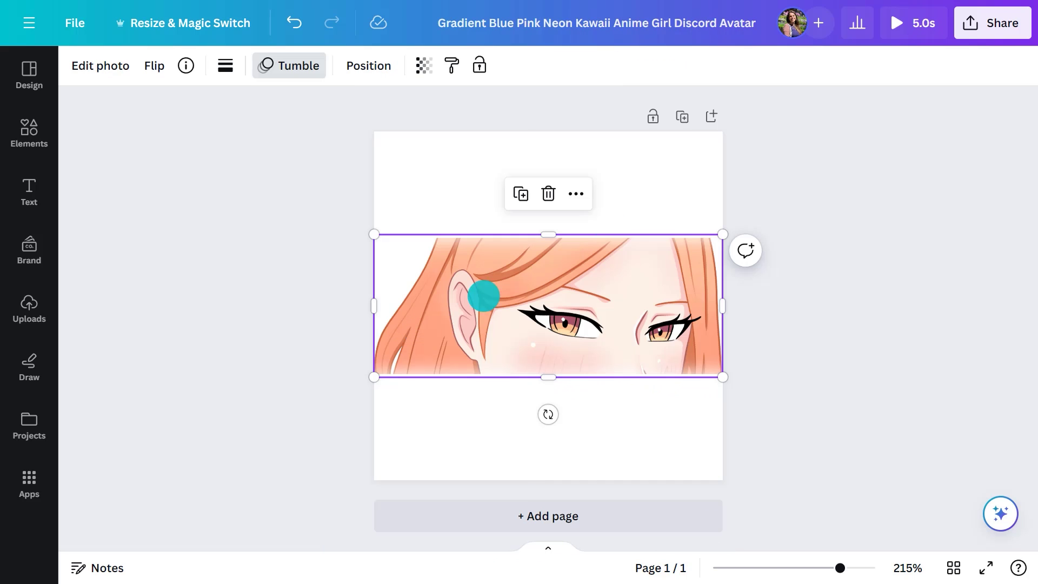
# Download the animated design as a GIF
pyautogui.click(982, 24)
pyautogui.click(806, 431)
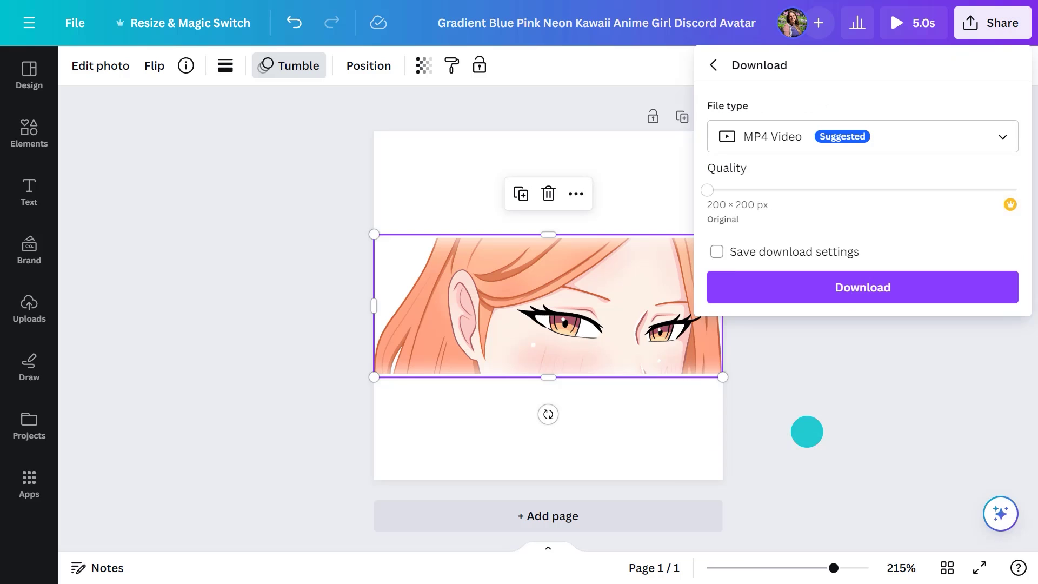
pyautogui.click(806, 136)
pyautogui.click(778, 467)
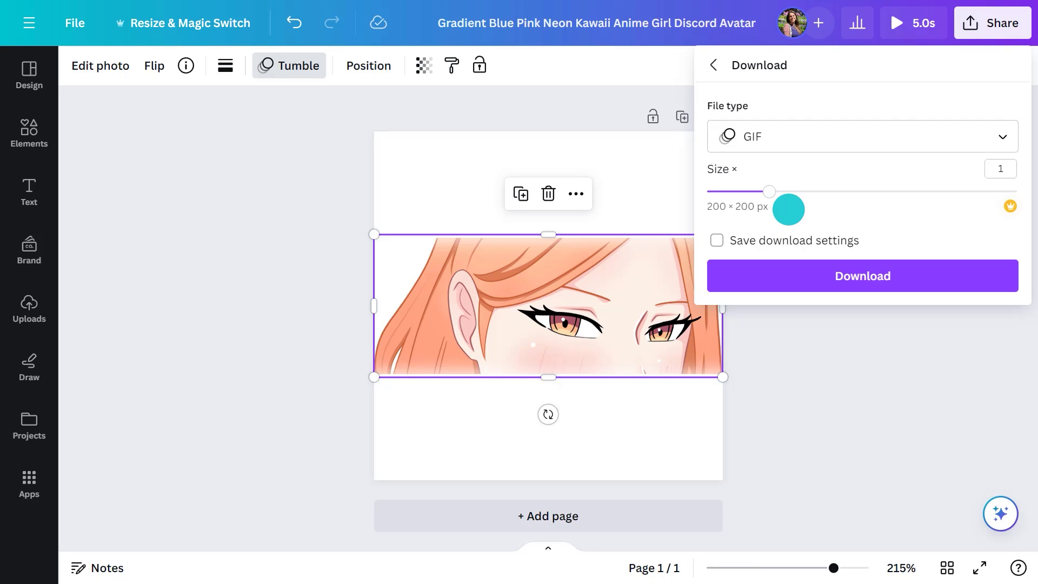
pyautogui.click(864, 274)
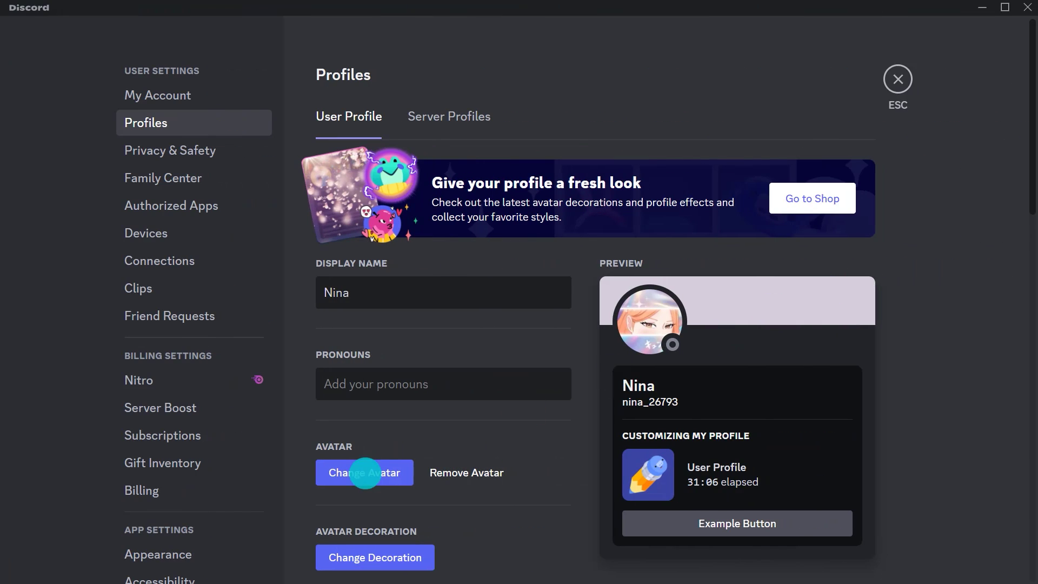
# In Discord, upload the downloaded Gradient Blue Pink Neon Kawaii Anime Girl Discord Avatar GIF as the new profile avatar
pyautogui.click(363, 471)
pyautogui.click(437, 295)
pyautogui.click(233, 117)
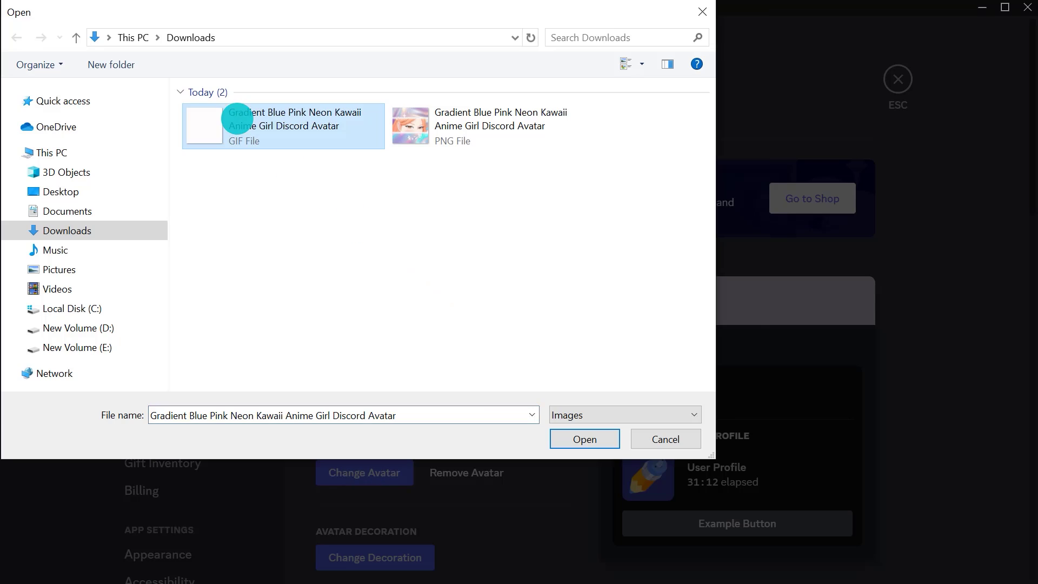
pyautogui.click(581, 438)
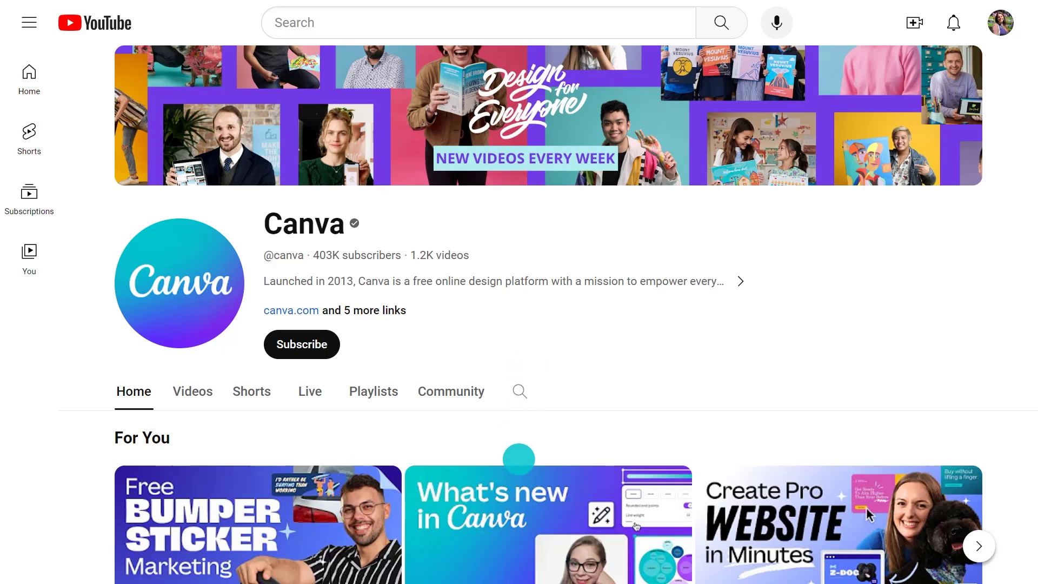
# On Canva's YouTube channel, find and open the "Tips from the team at Canva" playlist
pyautogui.scroll(-9, 519, 457)
pyautogui.scroll(-3, 519, 457)
pyautogui.scroll(-4, 519, 458)
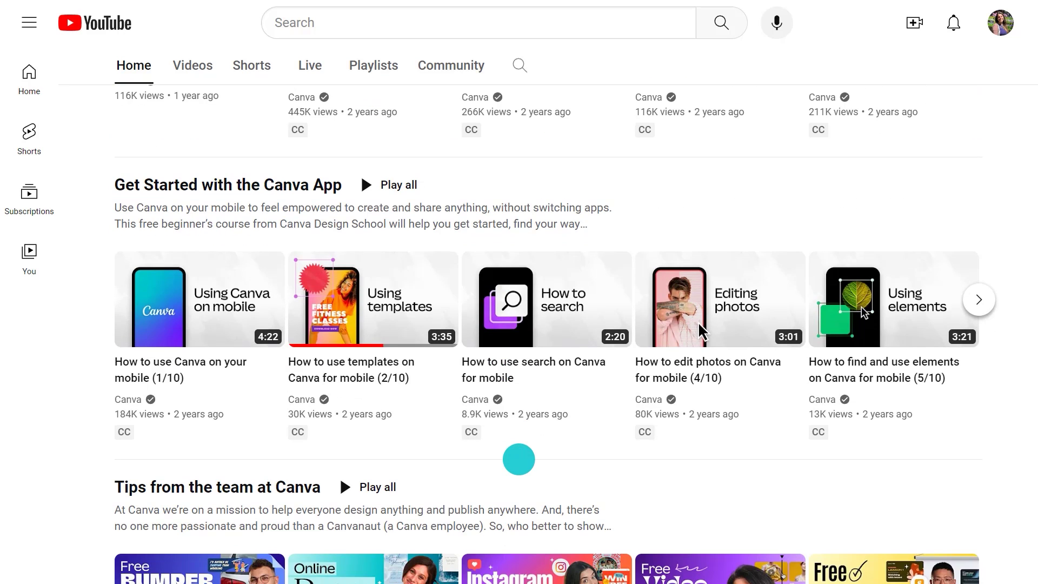
pyautogui.scroll(-6, 519, 458)
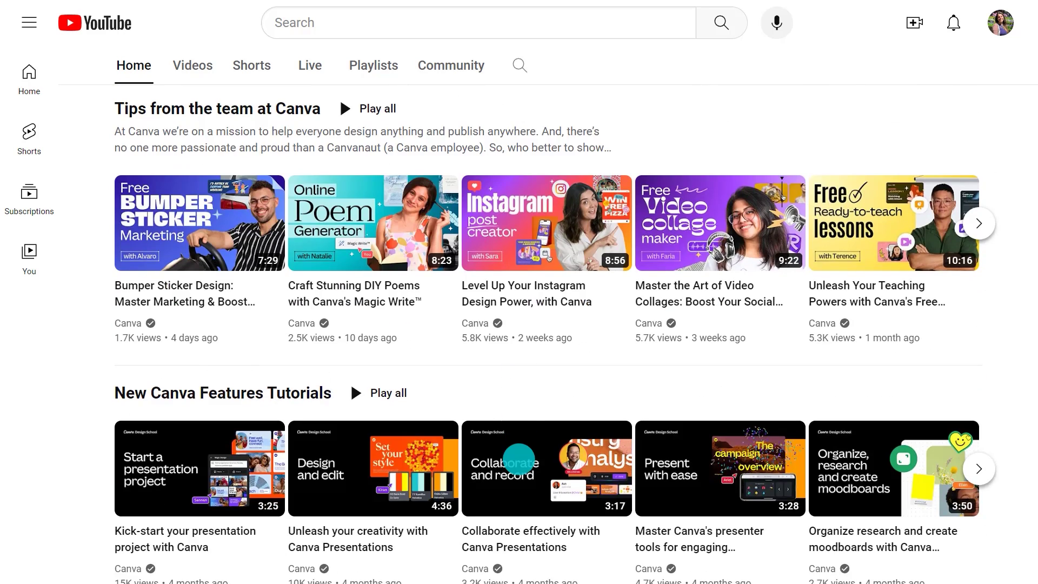
pyautogui.click(209, 108)
# Find and play "Make your profile picture stand out: Graphics, frames, effects, bitmoji and more" in the playlist
pyautogui.scroll(-6, 383, 253)
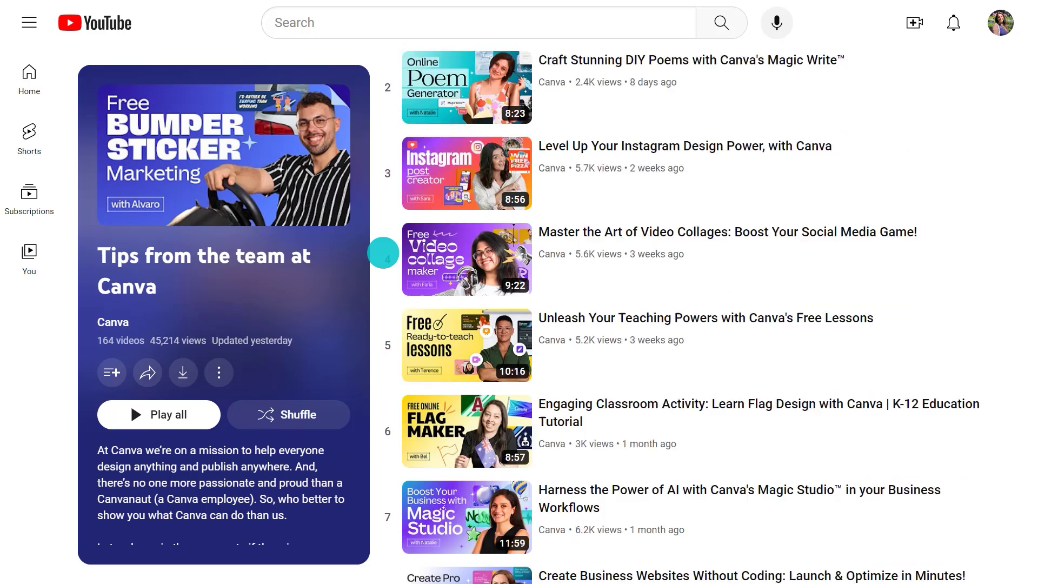
pyautogui.scroll(-11, 383, 252)
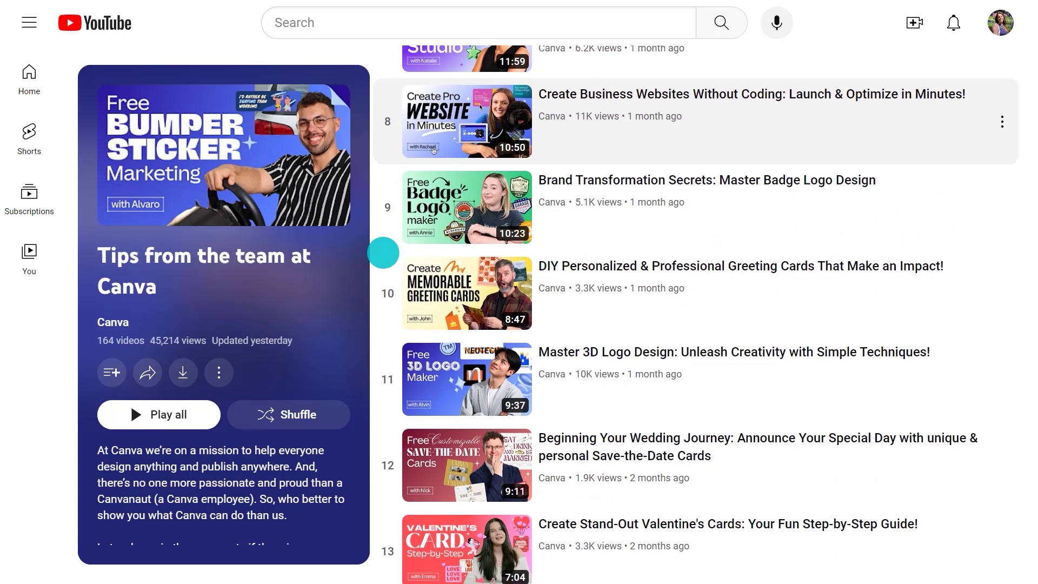
pyautogui.scroll(-6, 383, 252)
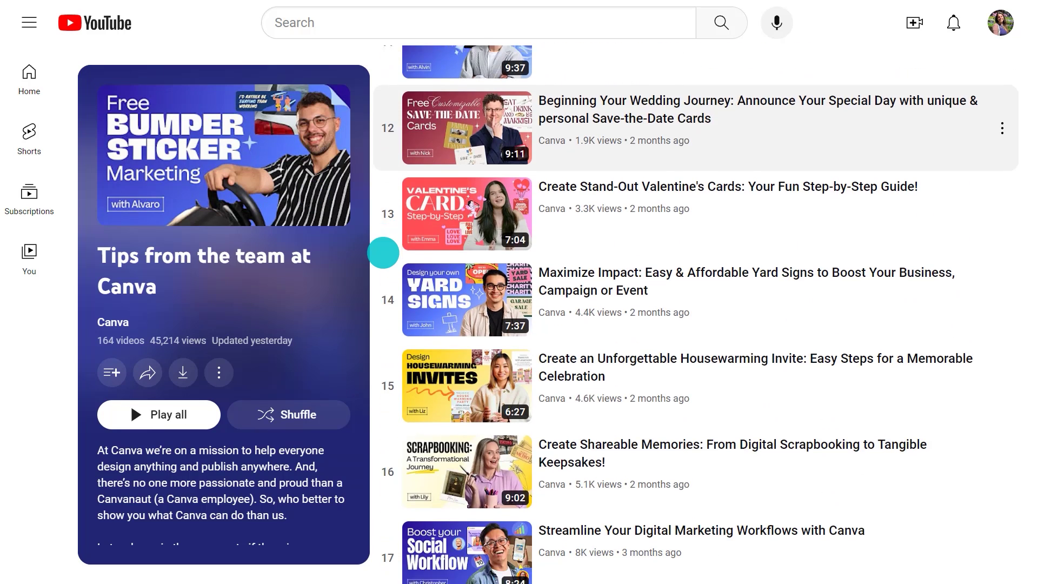
pyautogui.scroll(-6, 383, 252)
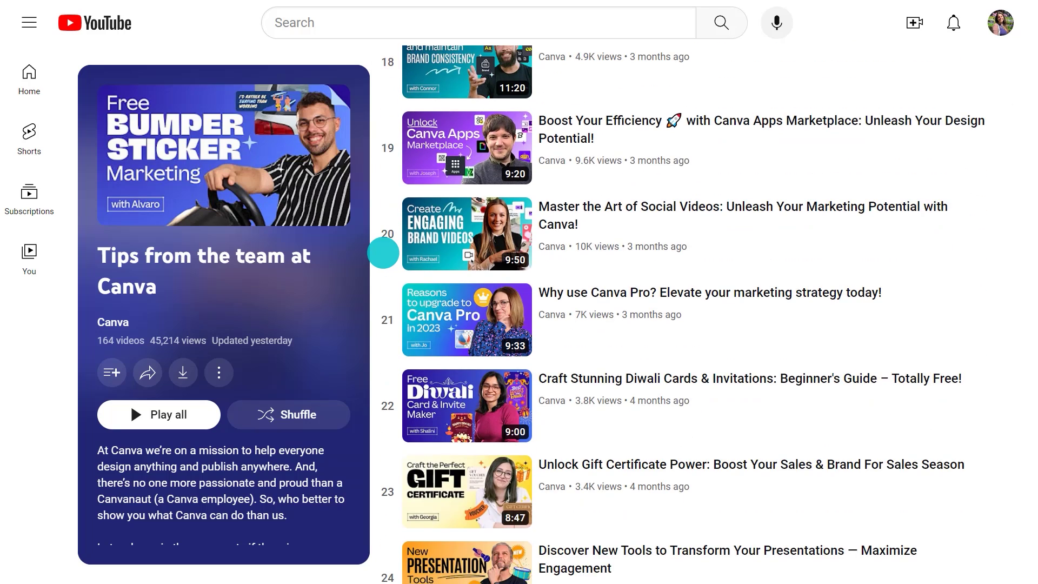
pyautogui.scroll(-5, 384, 252)
pyautogui.scroll(-7, 383, 253)
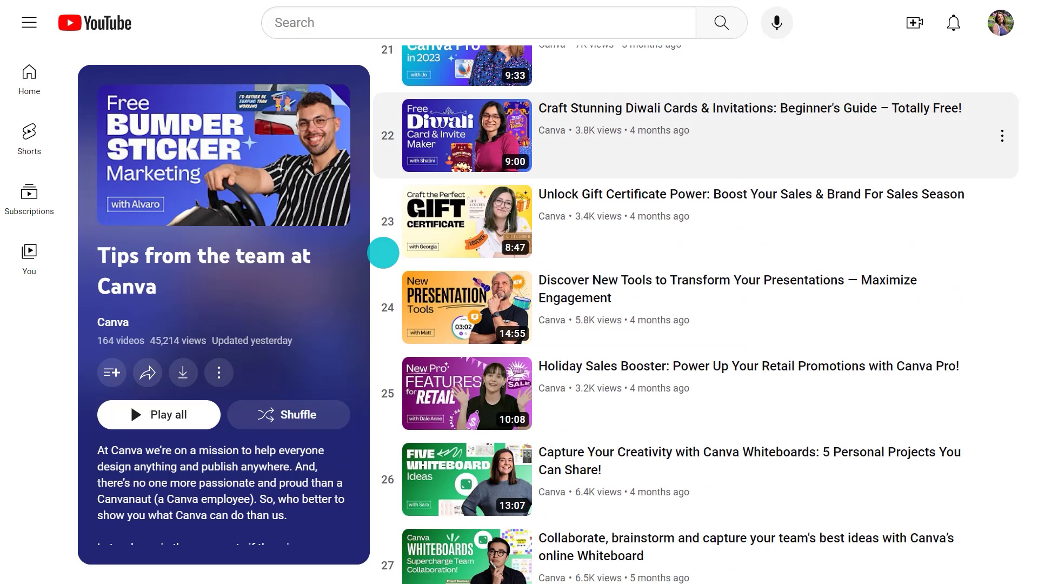
pyautogui.scroll(-5, 383, 252)
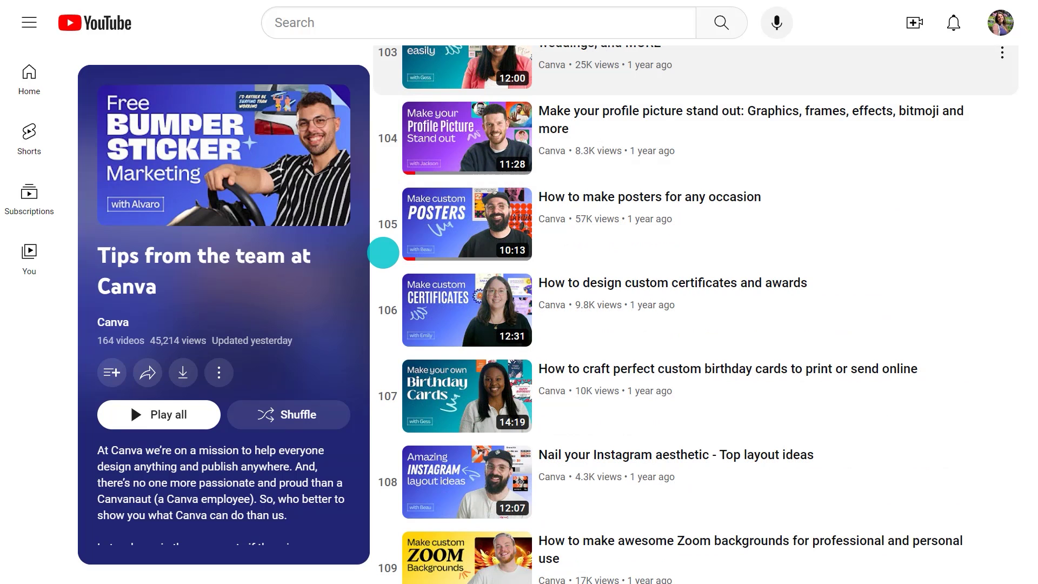
pyautogui.click(476, 135)
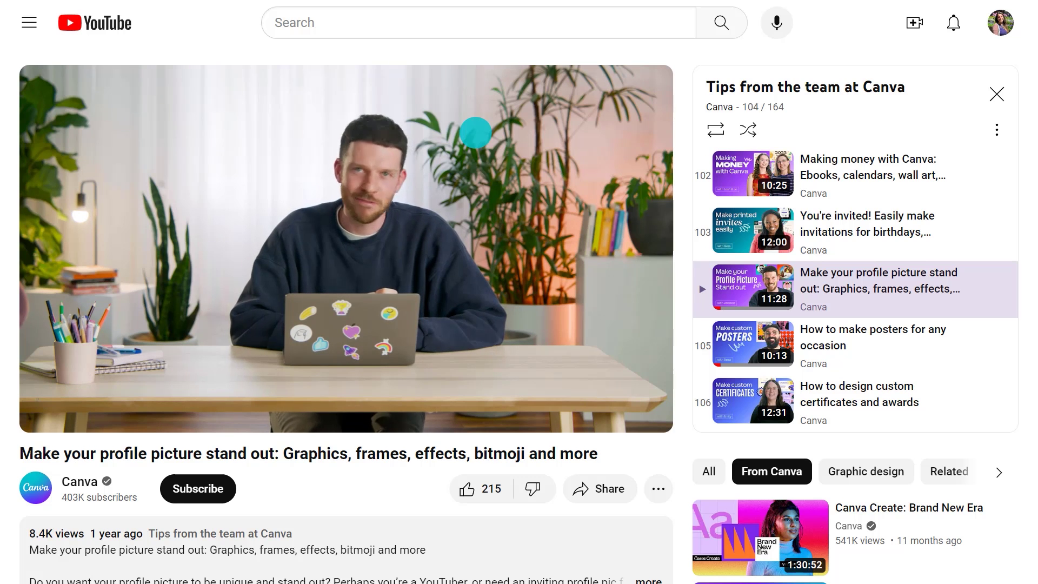
# Subscribe to the Canva channel on YouTube
pyautogui.click(199, 488)
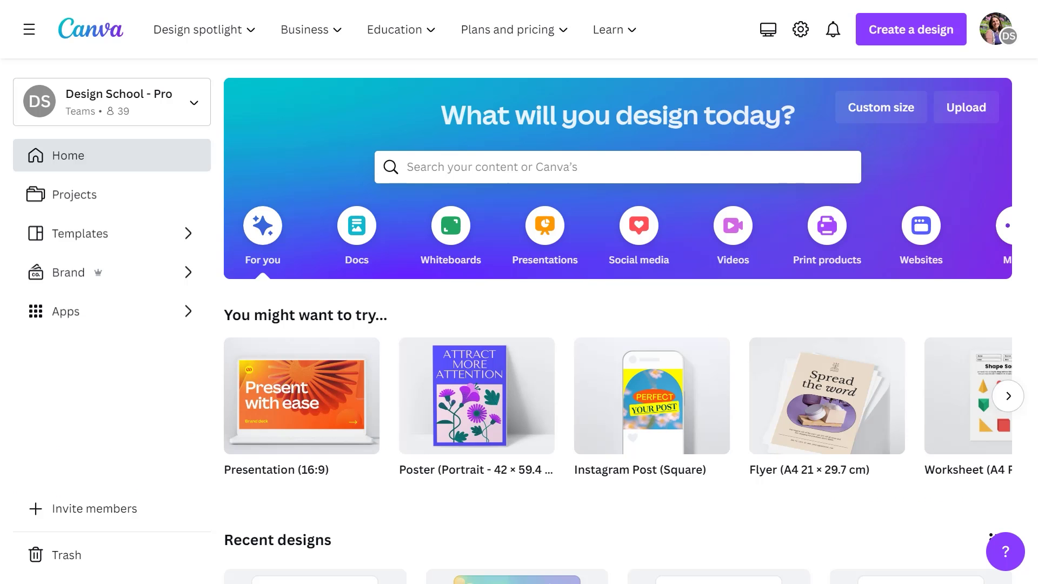
# In Canva, create a new custom-size design measuring 512 × 512 px
pyautogui.click(904, 31)
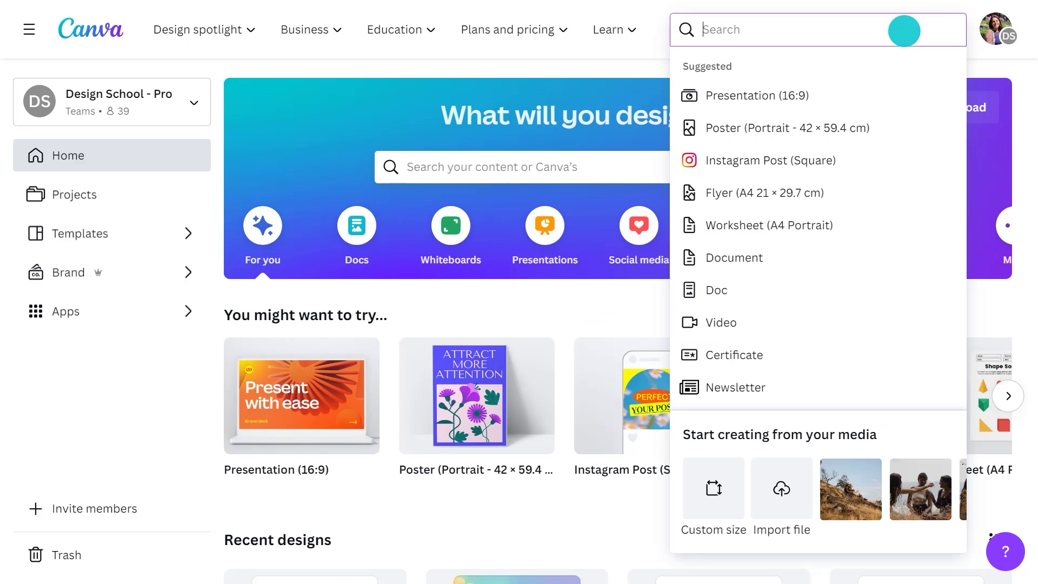
pyautogui.click(714, 487)
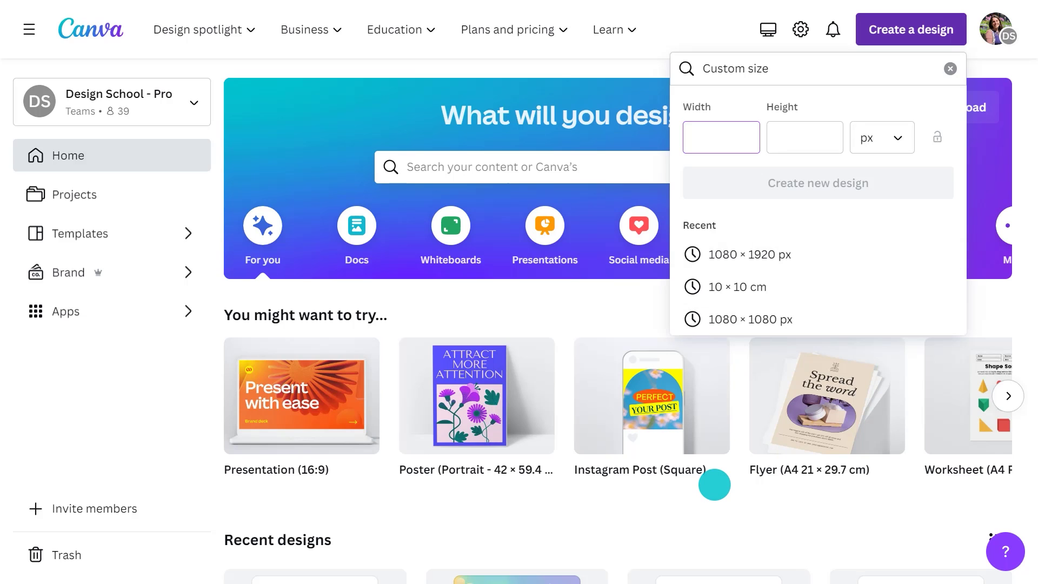
pyautogui.press('Tab')
pyautogui.write('512')
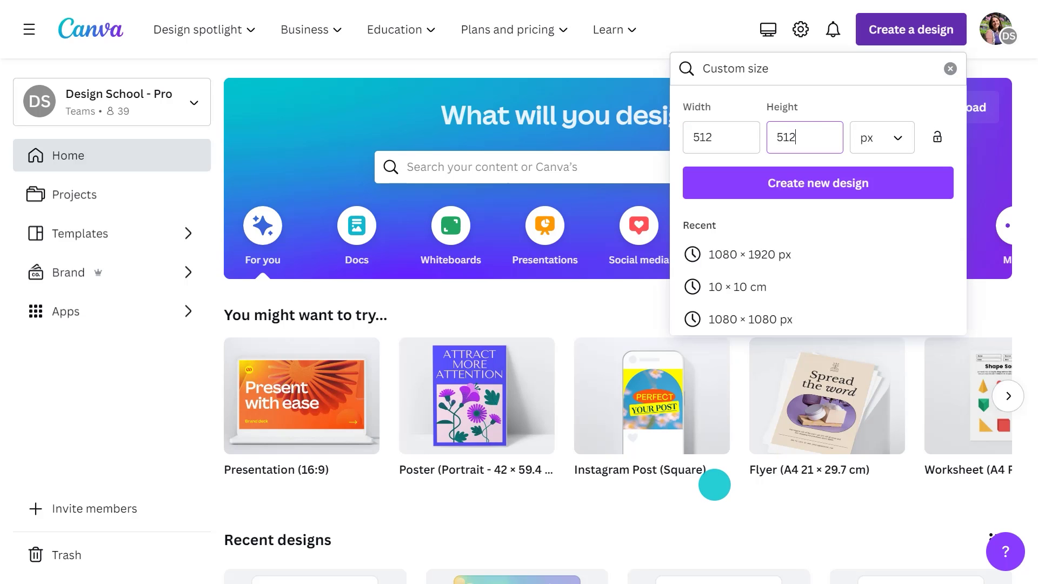
pyautogui.click(816, 182)
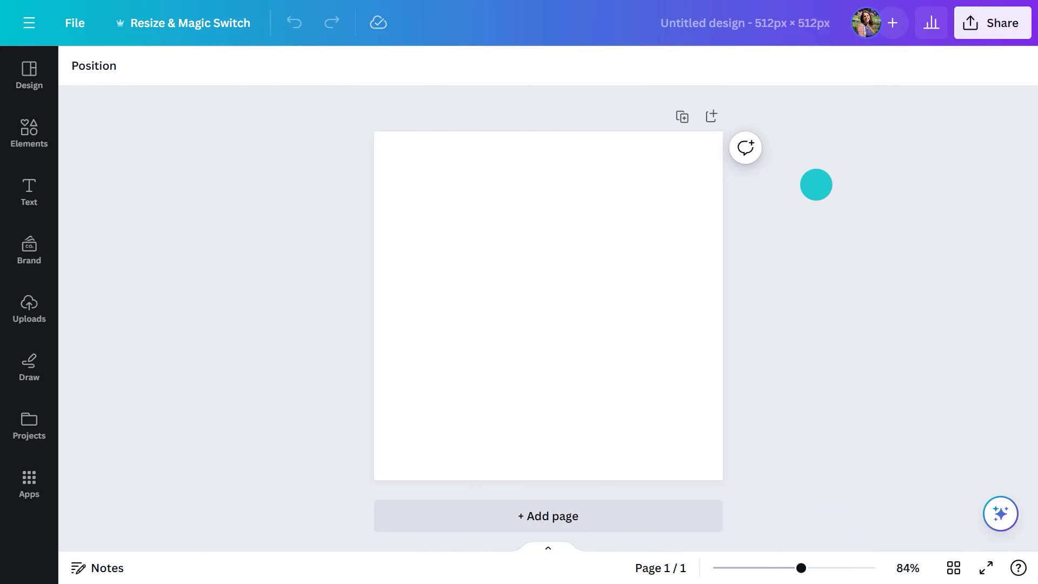
# Search the design elements for "swordswoman"
pyautogui.click(32, 131)
pyautogui.click(167, 74)
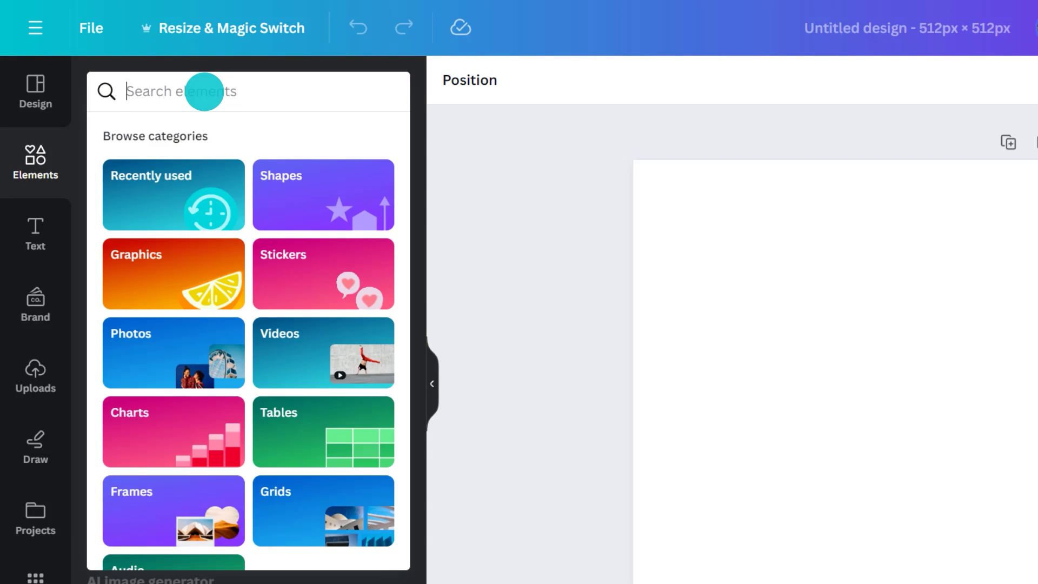
pyautogui.click(174, 273)
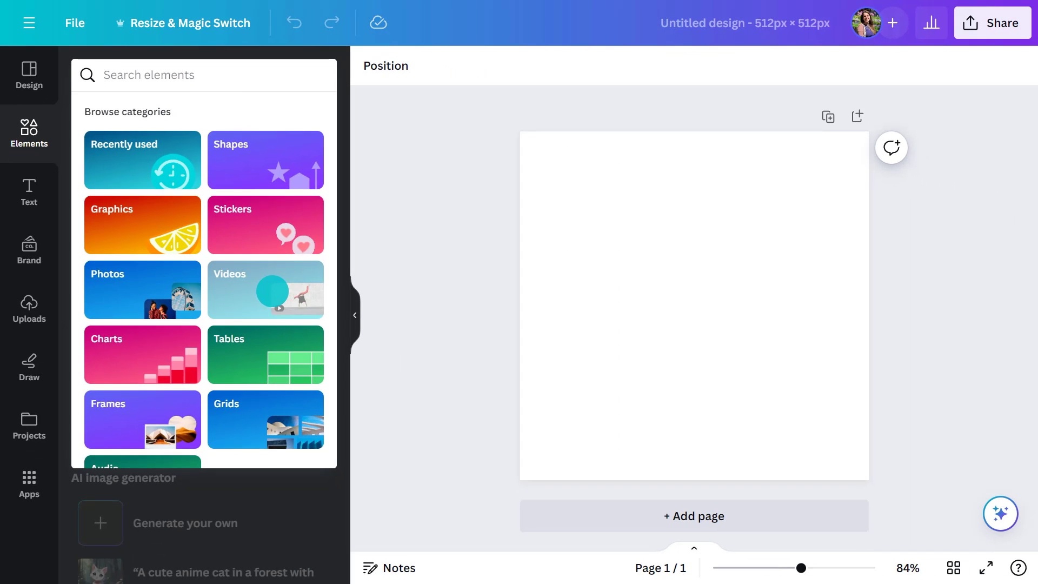
pyautogui.click(256, 94)
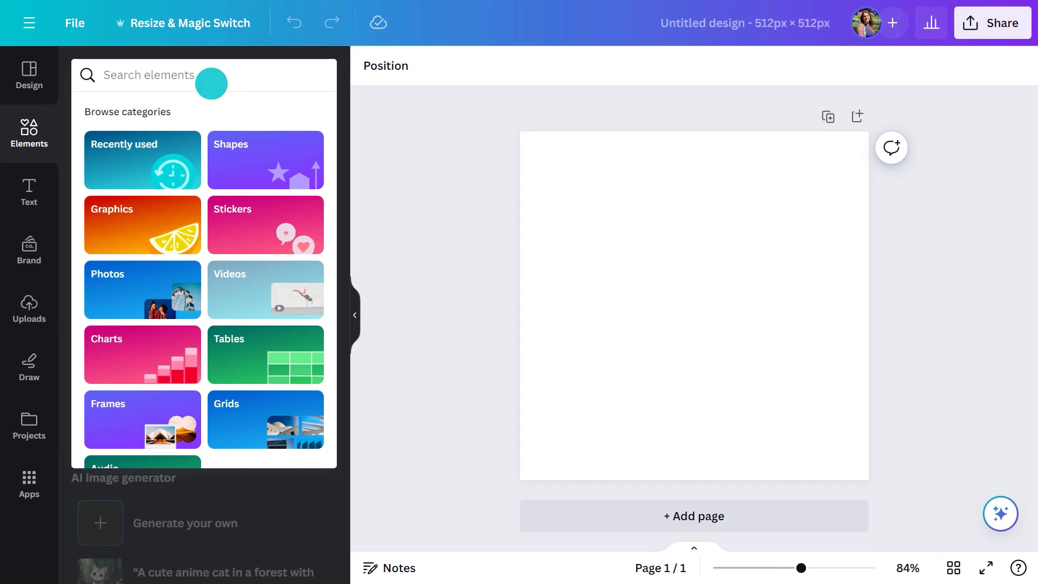
pyautogui.write('swordswoman')
pyautogui.press('Return')
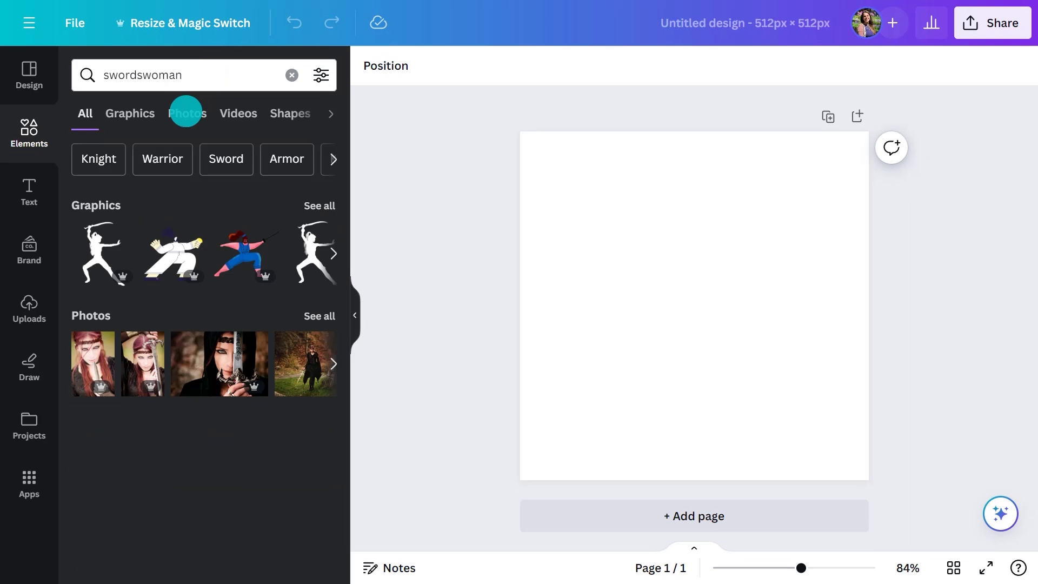
# Fill the page with the photo of the blonde armoured woman holding a sword and remove the photo's background
pyautogui.click(185, 111)
pyautogui.scroll(-8, 164, 292)
pyautogui.moveTo(163, 289); pyautogui.dragTo(575, 276)
pyautogui.click(356, 315)
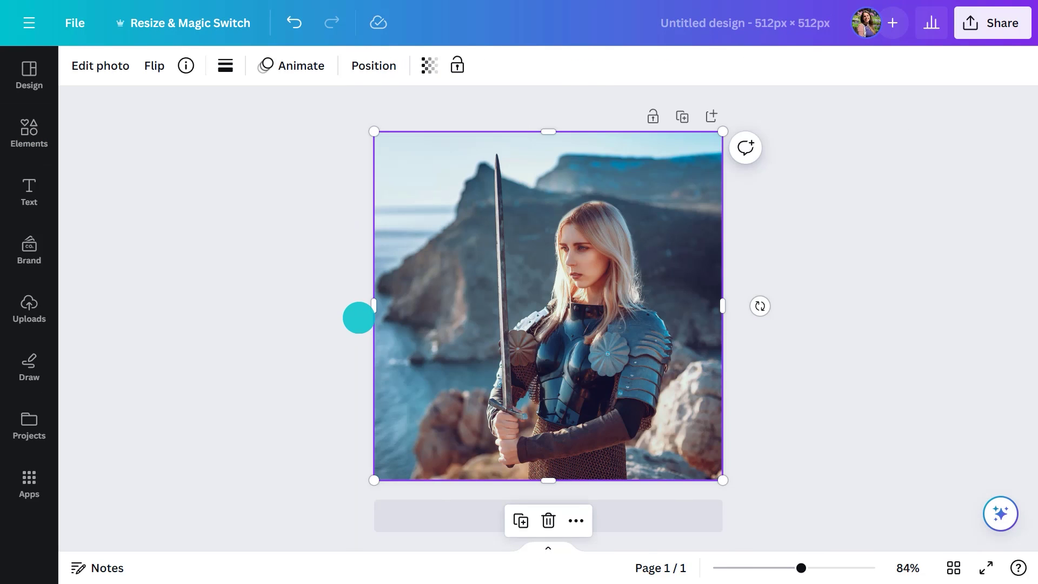
pyautogui.click(100, 66)
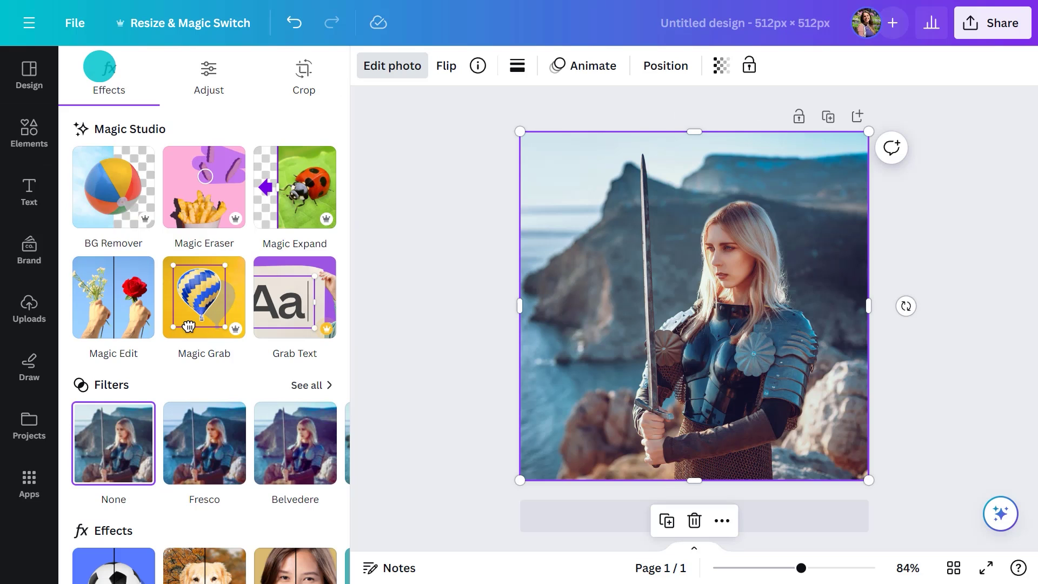
pyautogui.click(114, 188)
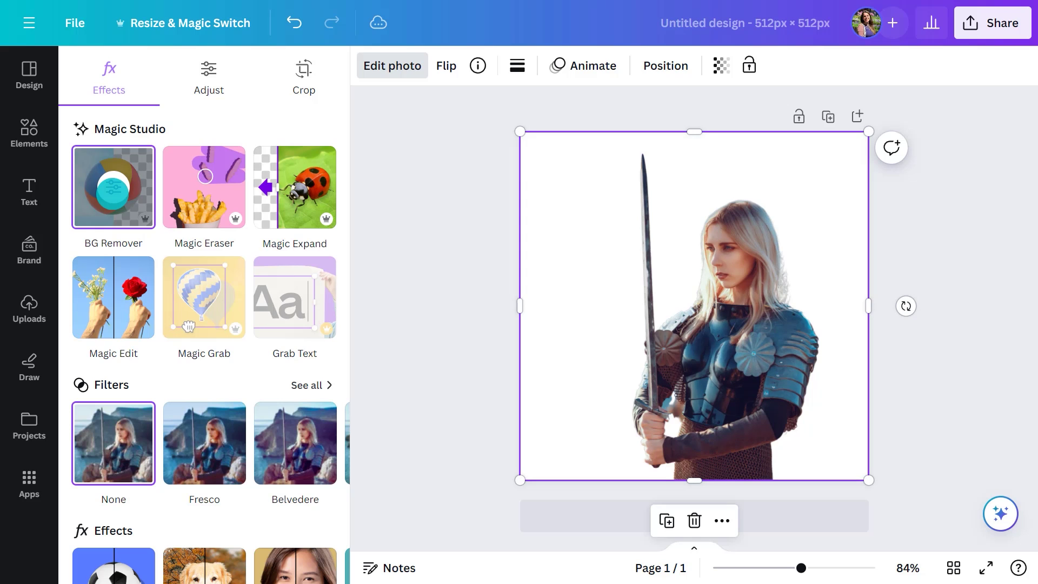
# Search the element photos for "explosion" and add the red-orange radial burst photo to the page
pyautogui.click(29, 132)
pyautogui.click(199, 73)
pyautogui.write('explosion')
pyautogui.press('Return')
pyautogui.click(187, 113)
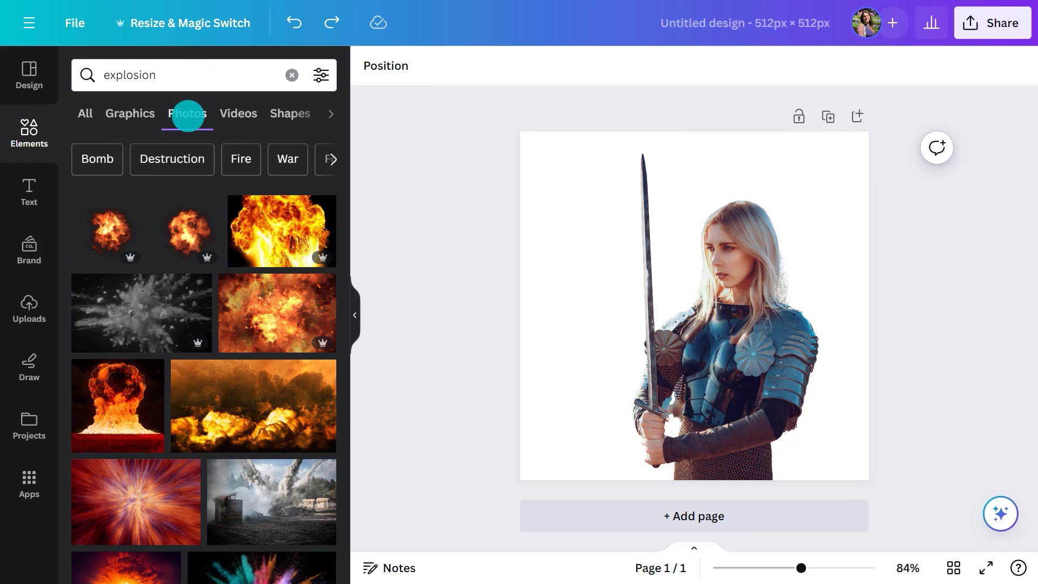
pyautogui.click(148, 495)
pyautogui.click(354, 315)
# Send the burst photo to the back behind the swordswoman and enlarge it to cover the whole page
pyautogui.click(372, 66)
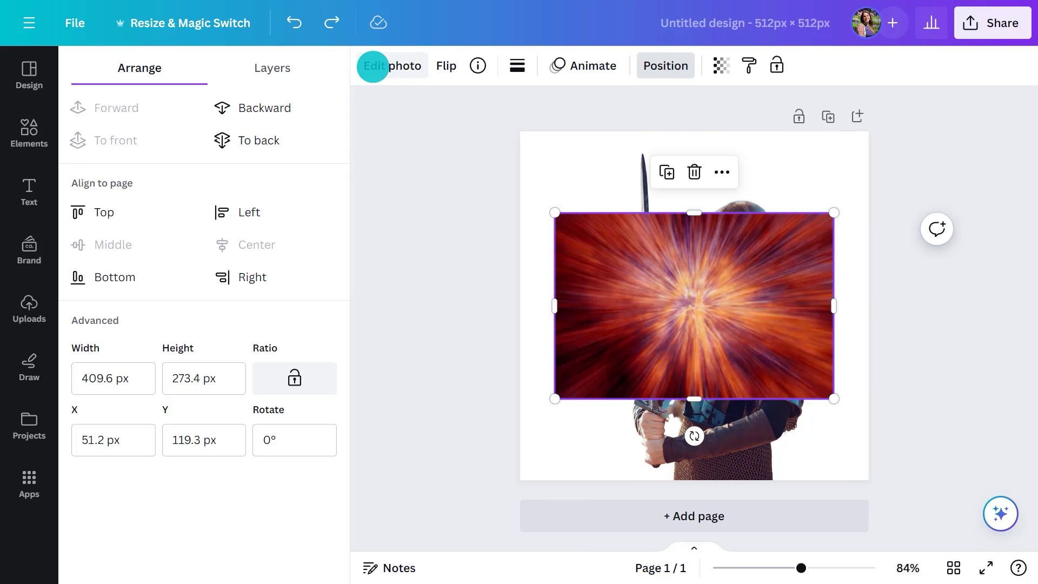
pyautogui.click(257, 141)
pyautogui.click(478, 290)
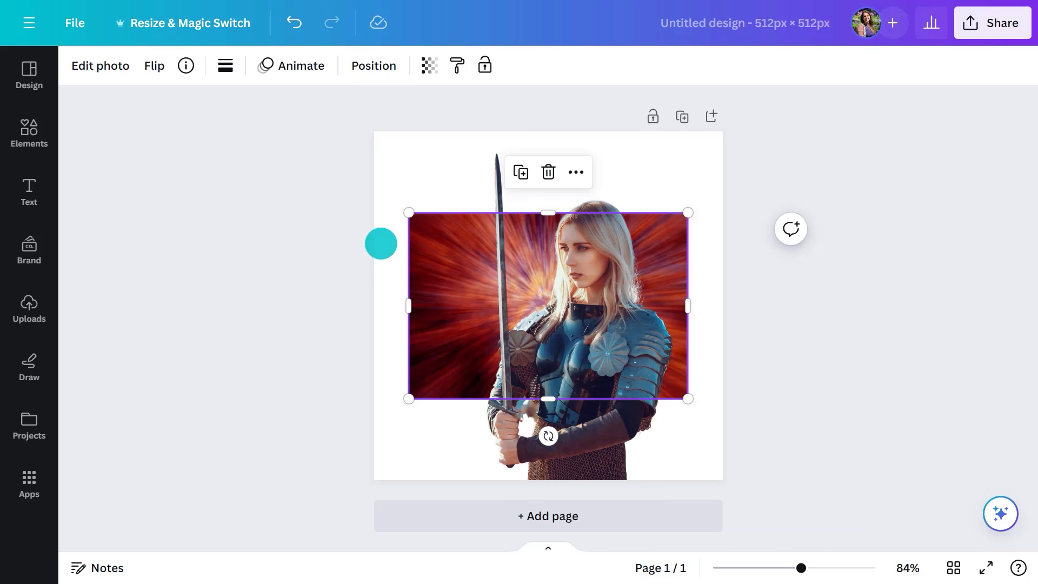
pyautogui.moveTo(408, 212); pyautogui.dragTo(119, 20)
# Search the element graphics for "glare" and place a glowing light graphic on the upper part of the sword blade
pyautogui.click(29, 131)
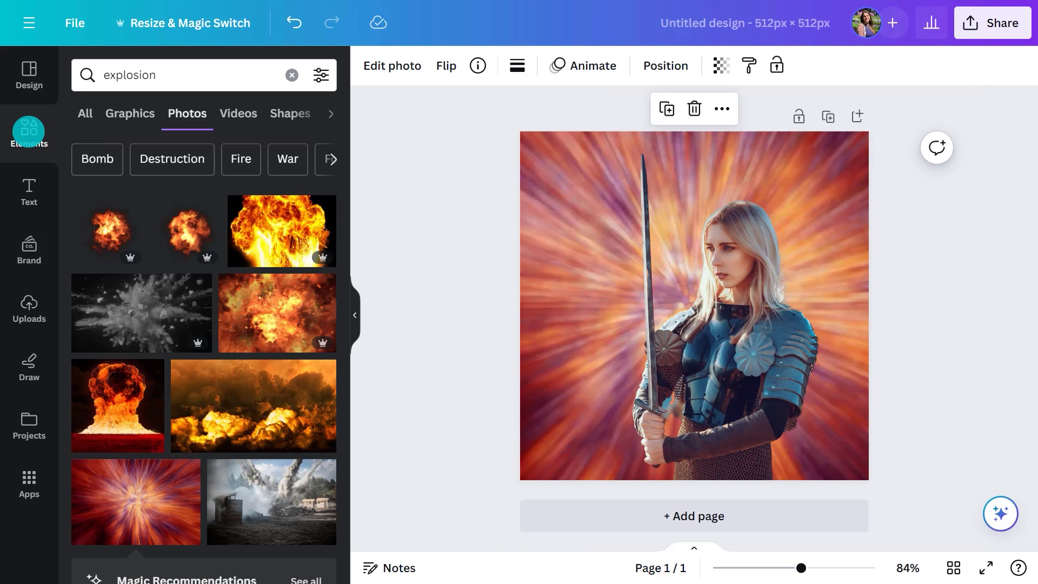
pyautogui.doubleClick(157, 74)
pyautogui.write('glare')
pyautogui.press('Return')
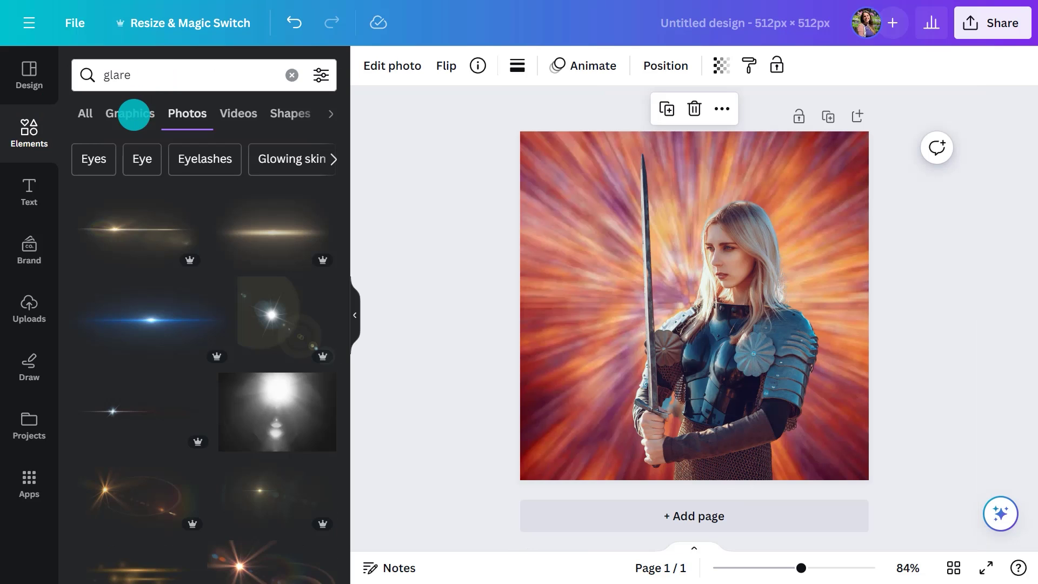
pyautogui.click(134, 114)
pyautogui.scroll(-1, 155, 331)
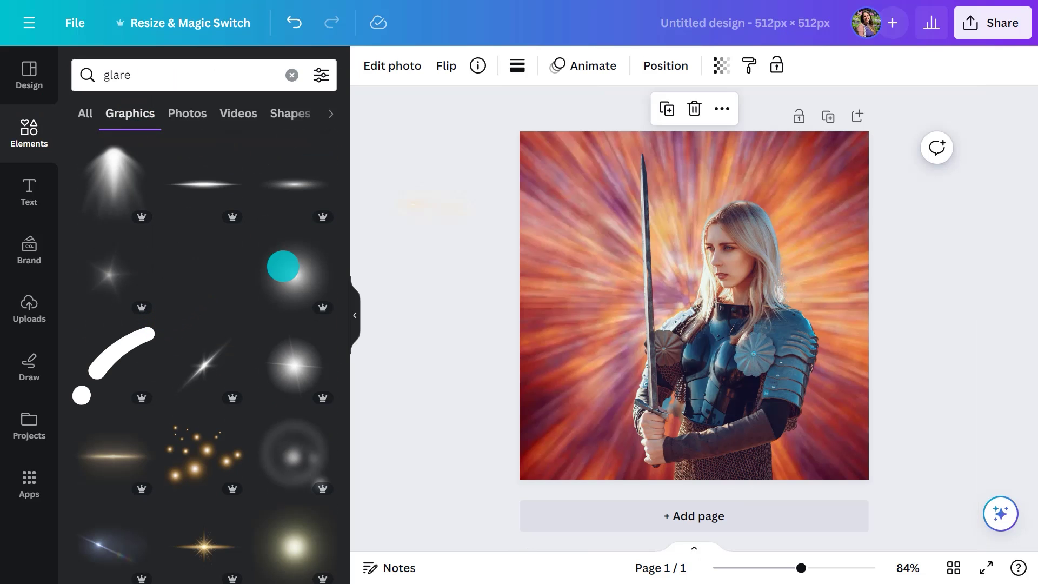
pyautogui.moveTo(283, 266); pyautogui.dragTo(639, 225)
pyautogui.click(355, 315)
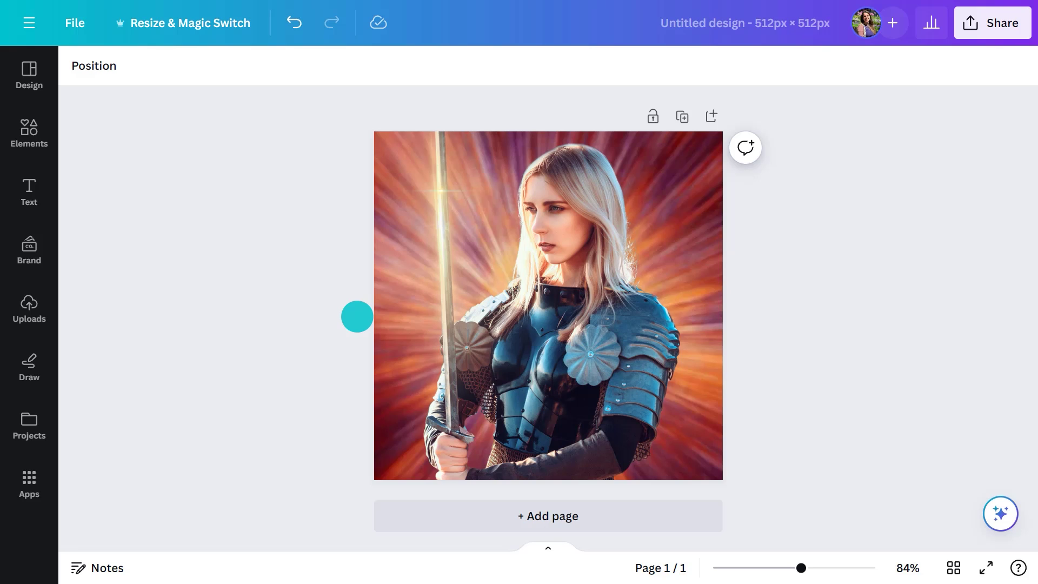
# Download the finished swordswoman design
pyautogui.click(991, 24)
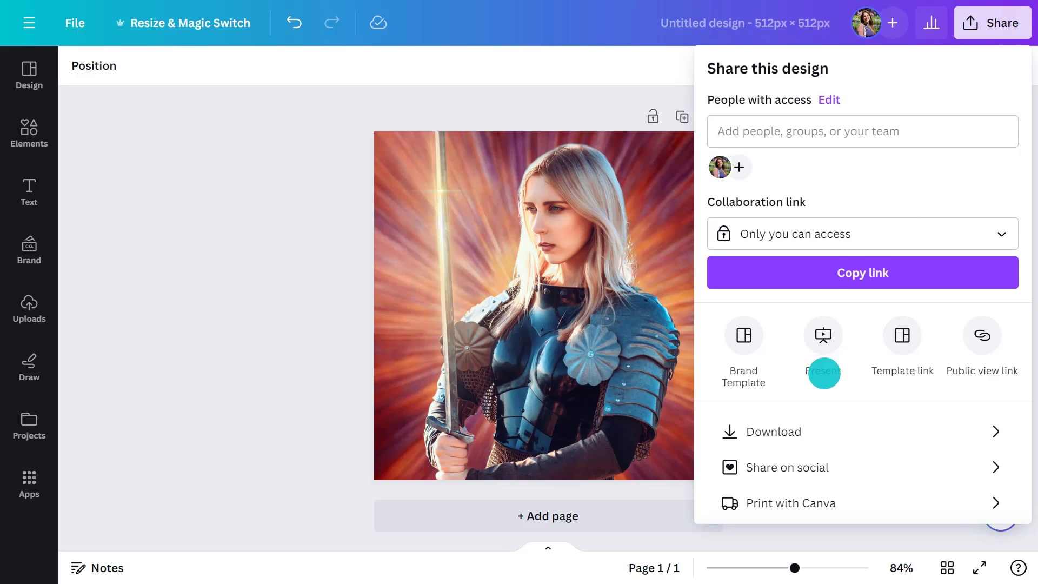
pyautogui.click(795, 434)
pyautogui.click(769, 463)
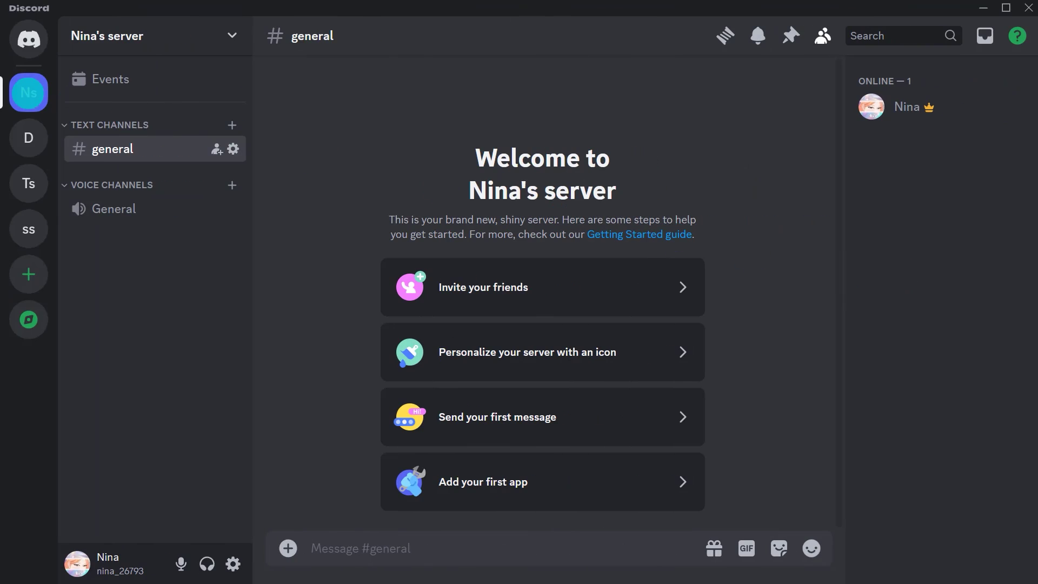
# In Discord, open the server's overview settings and choose the downloaded Swordswoman GIF as the server icon
pyautogui.rightClick(28, 93)
pyautogui.moveTo(68, 282)
pyautogui.click(223, 58)
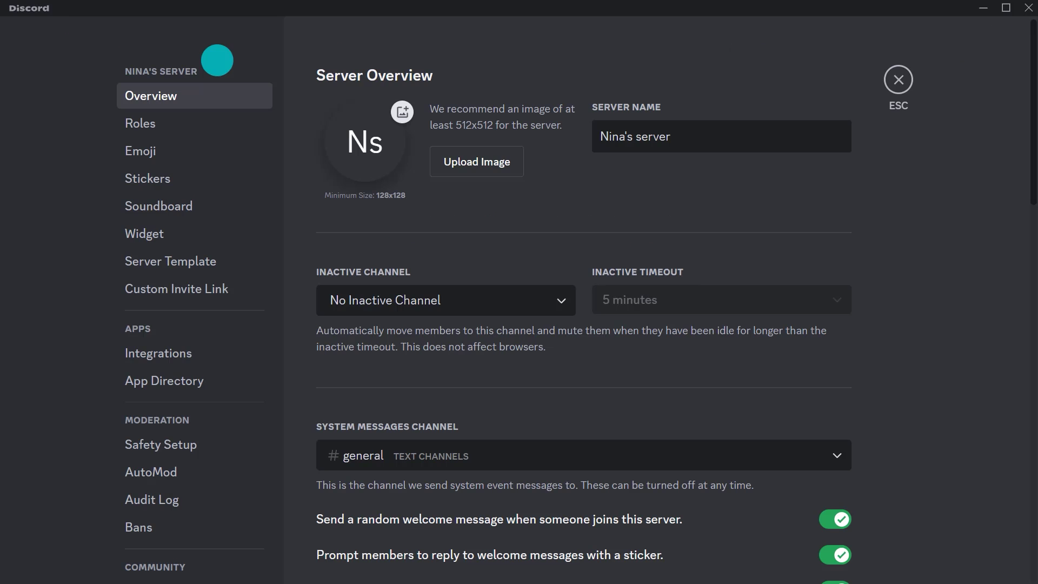
pyautogui.click(341, 223)
pyautogui.click(211, 128)
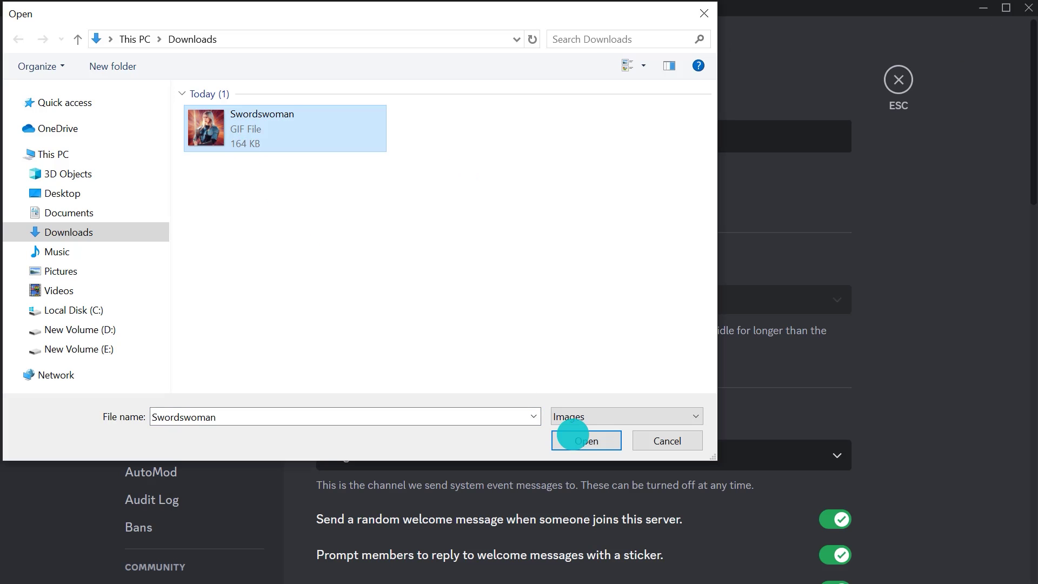
pyautogui.click(572, 435)
# Enlarge the icon image slightly, shift it down to fit the head inside the circle, apply the crop and save the server settings
pyautogui.moveTo(364, 450); pyautogui.dragTo(398, 452)
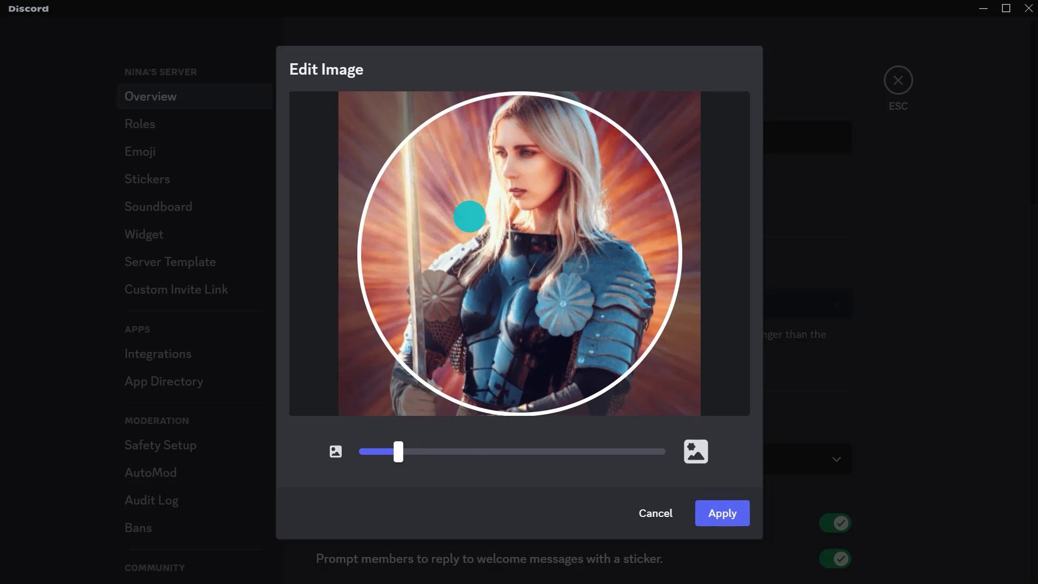
pyautogui.moveTo(469, 216); pyautogui.dragTo(474, 276)
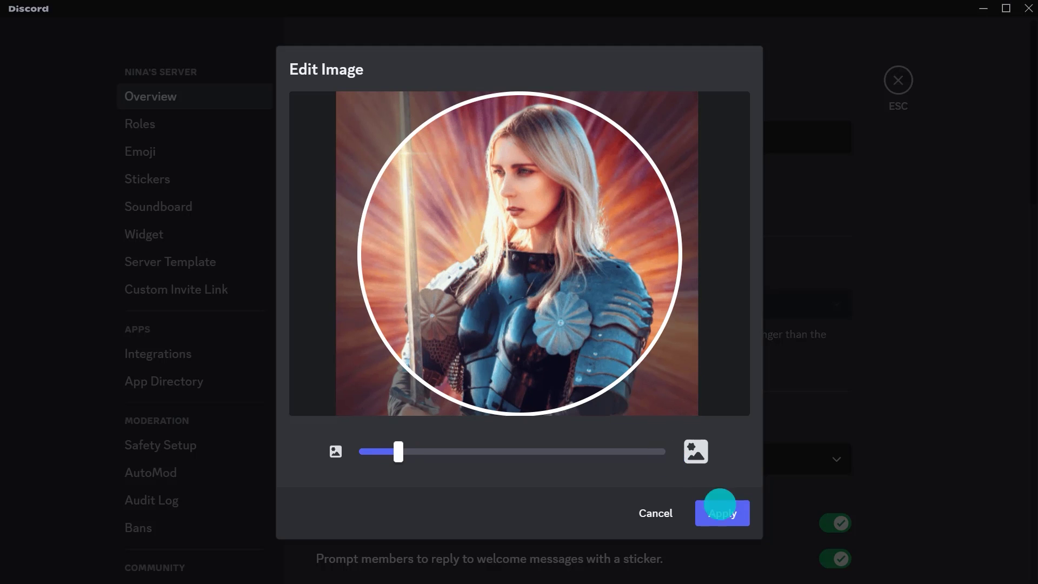
pyautogui.click(720, 504)
pyautogui.click(823, 548)
pyautogui.click(898, 80)
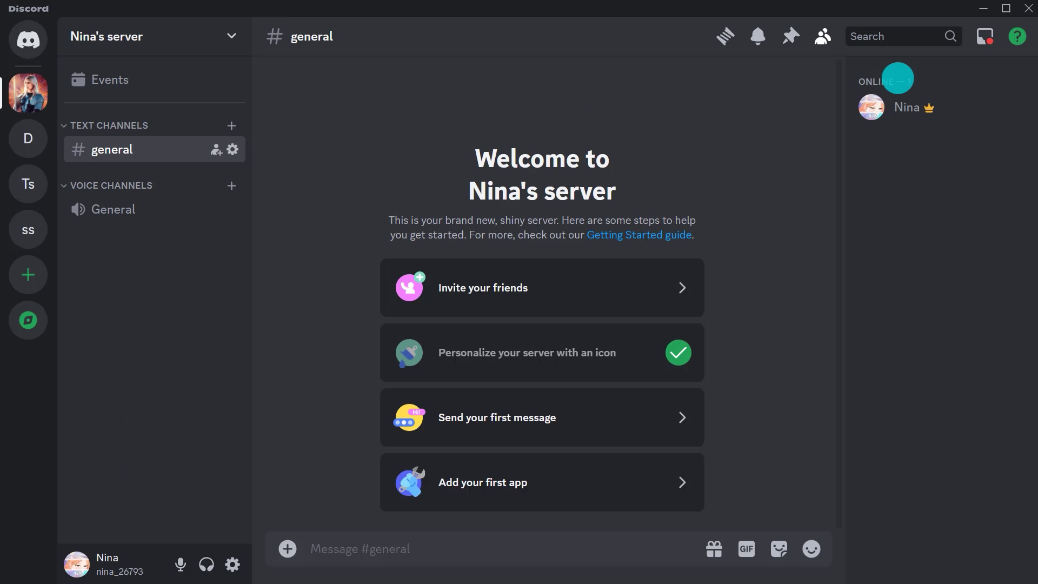